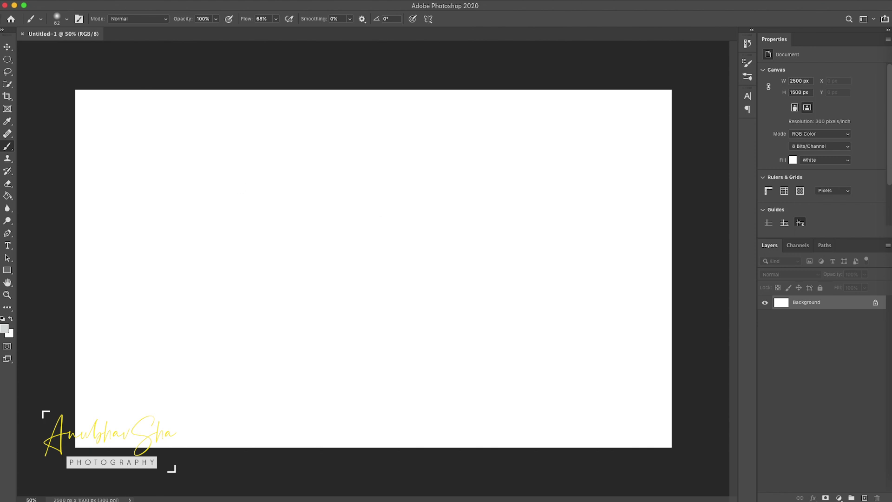
Place the portrait photo into the open document at its fitted size and delete the white Background layer
left_click_drag(0, 223, 341, 244)
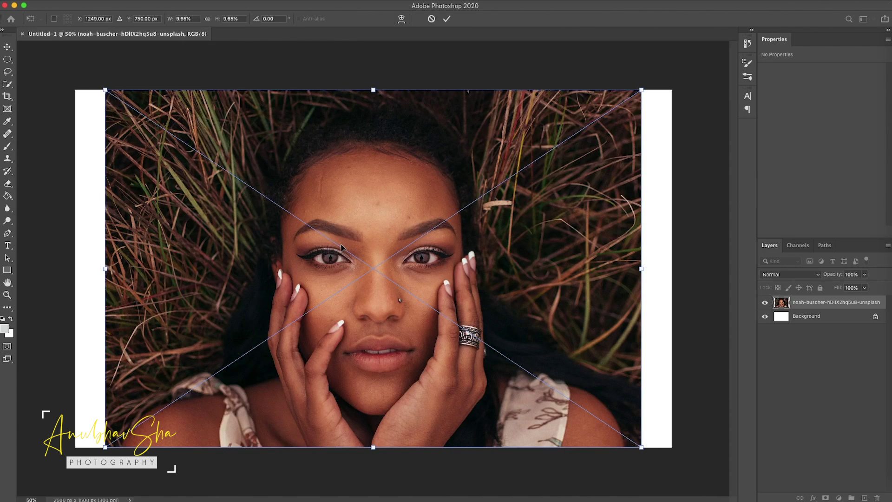
key("Return")
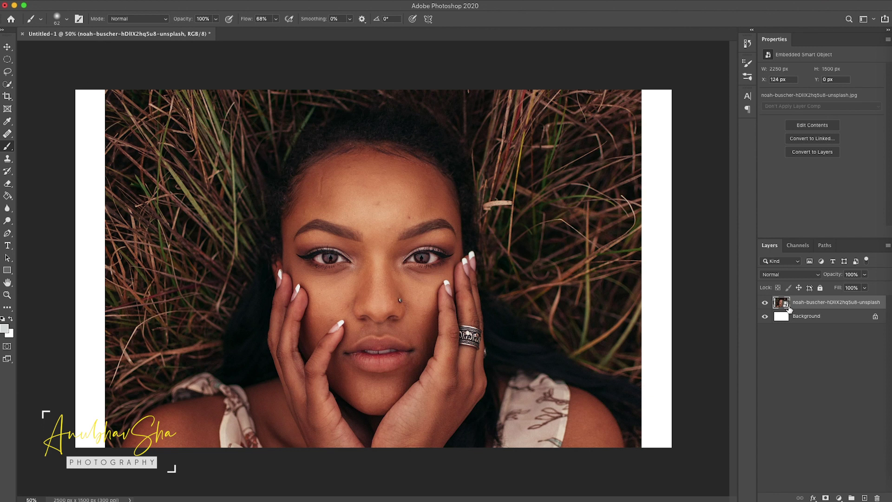
left_click(824, 320)
key("Delete")
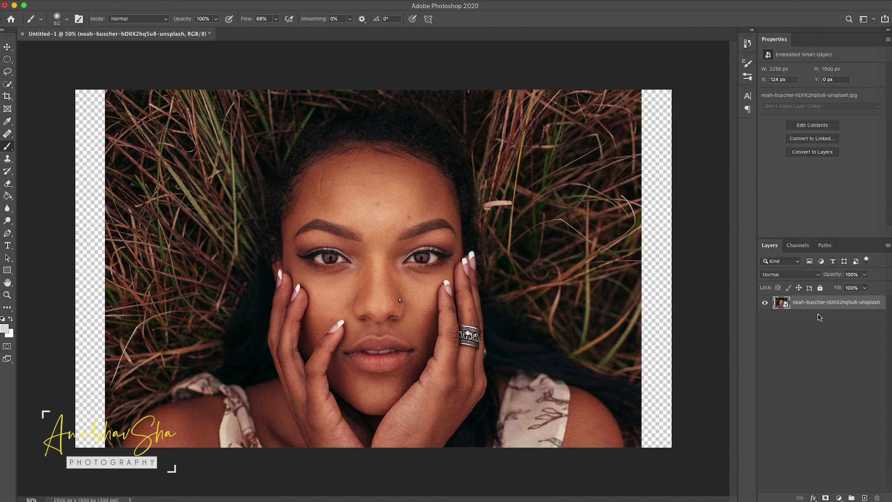
Crop the canvas tightly around the face and hands, about 757 x 870 px at 150 pixels/inch
key("c")
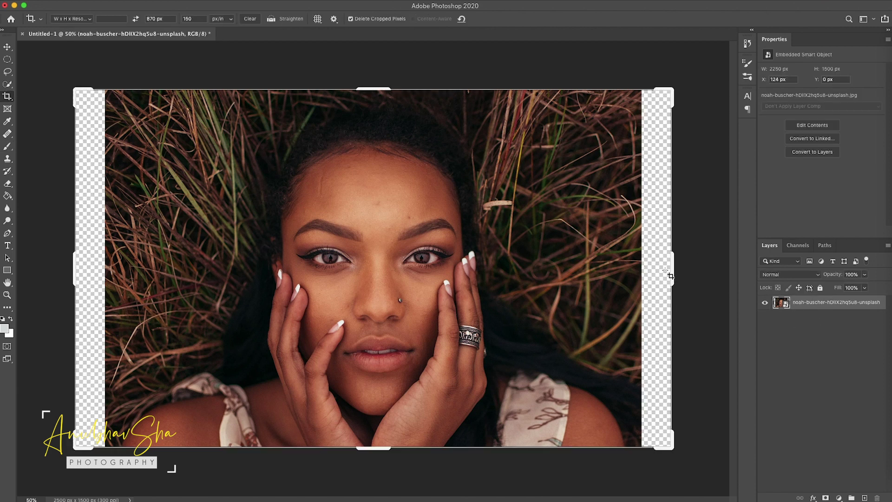
left_click_drag(672, 266, 604, 265)
left_click_drag(136, 266, 208, 266)
left_click_drag(538, 259, 530, 261)
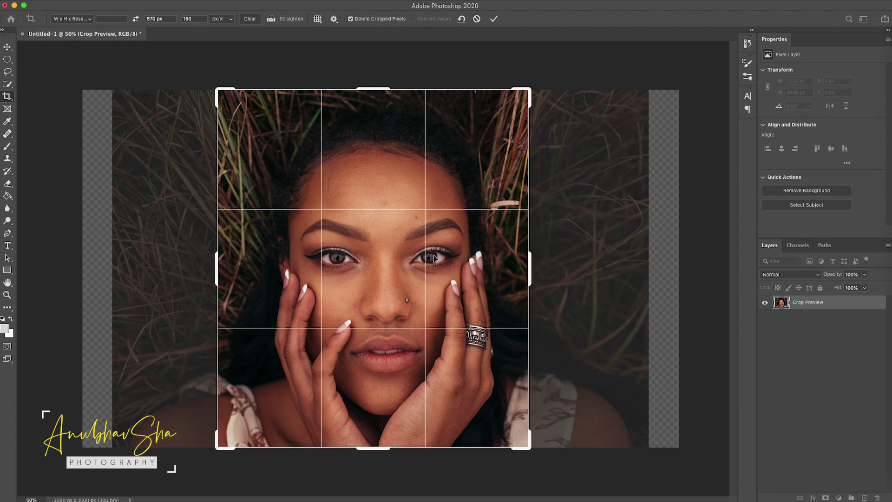
key("Return")
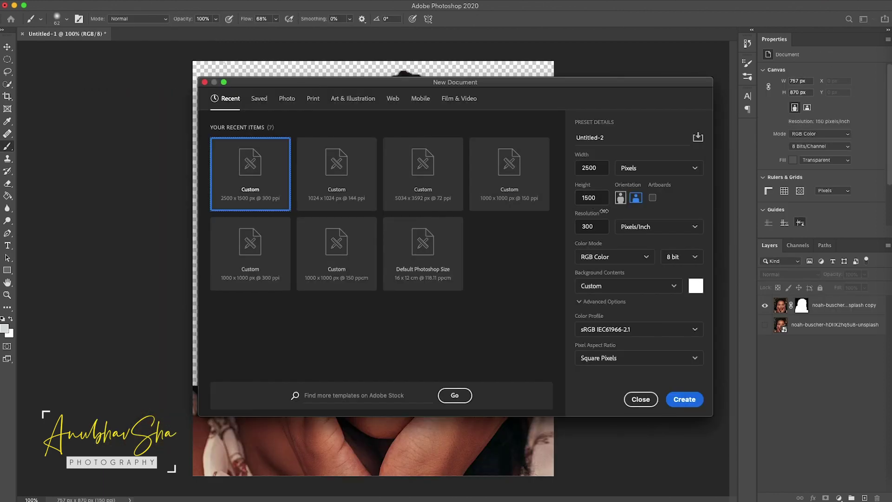
Create a new portrait A4 print document, 210 x 297 mm at 300 pixels/inch, in RGB Color with a white background
left_click(313, 99)
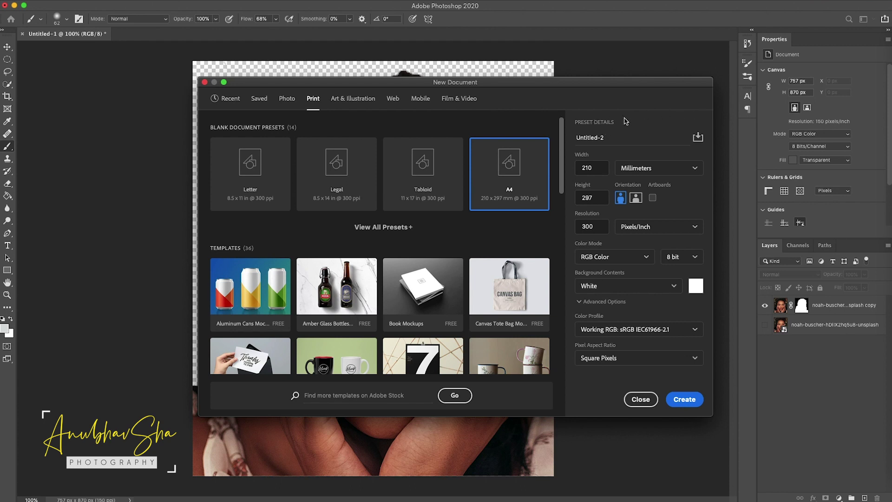
left_click(638, 170)
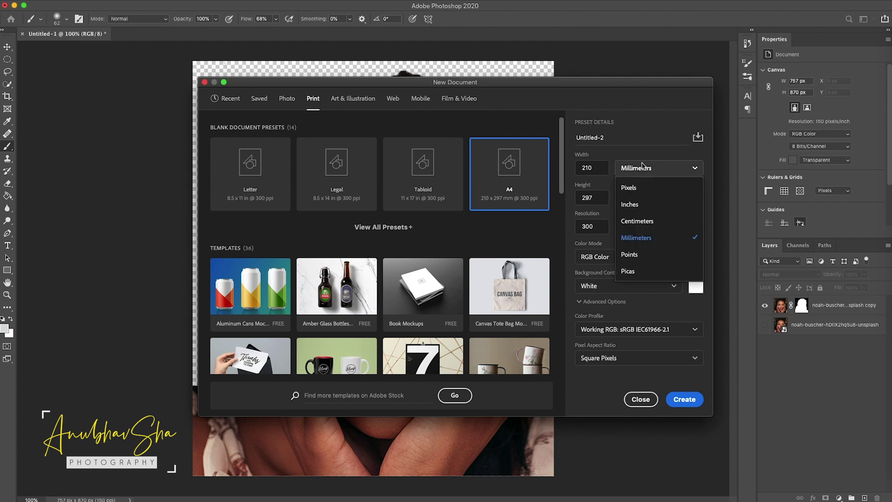
left_click(639, 170)
left_click(640, 169)
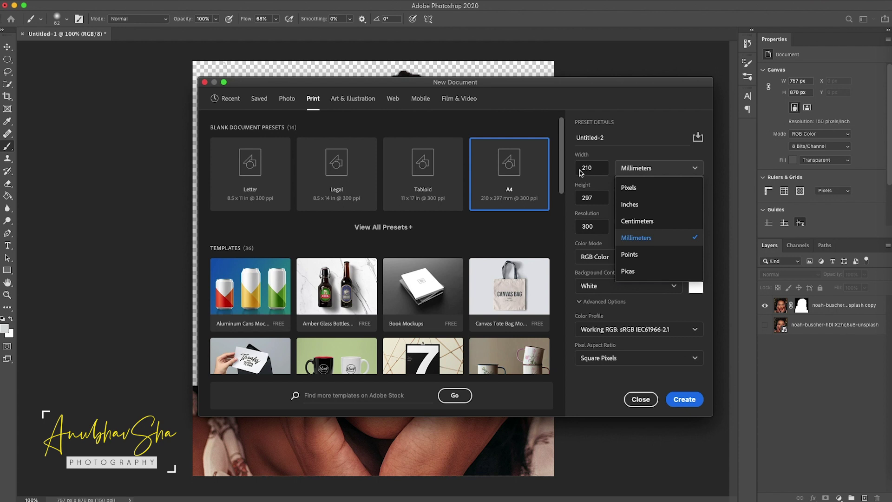
left_click(635, 170)
left_click(627, 171)
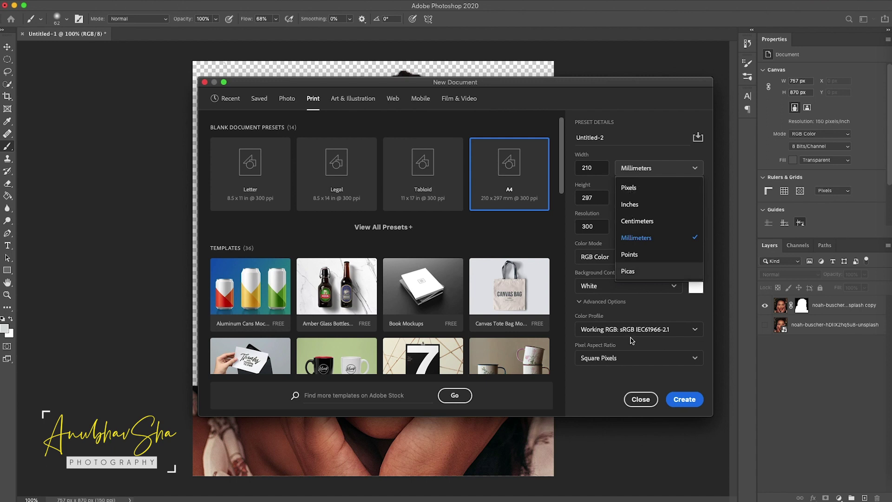
left_click(604, 389)
left_click(673, 398)
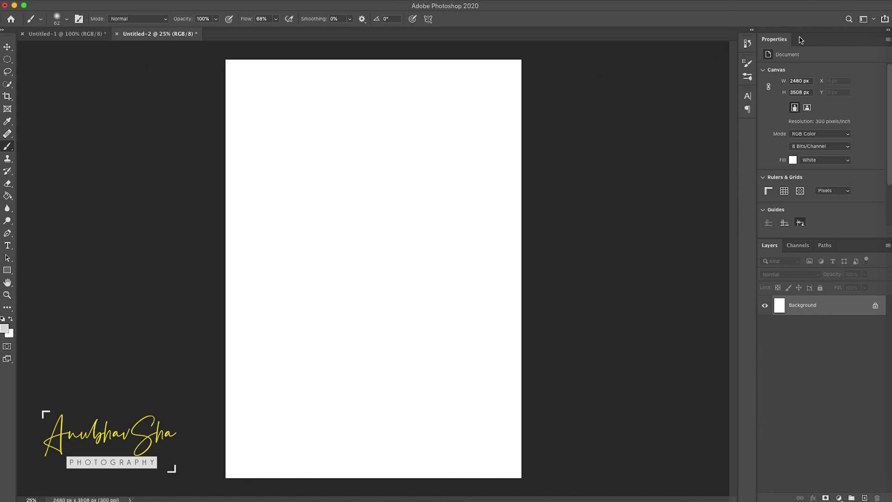
Place the portrait photo on the A4 page and scale it to about 3951 x 2633 px, covering the page's full width
left_click(890, 40)
left_click_drag(354, 260, 390, 271)
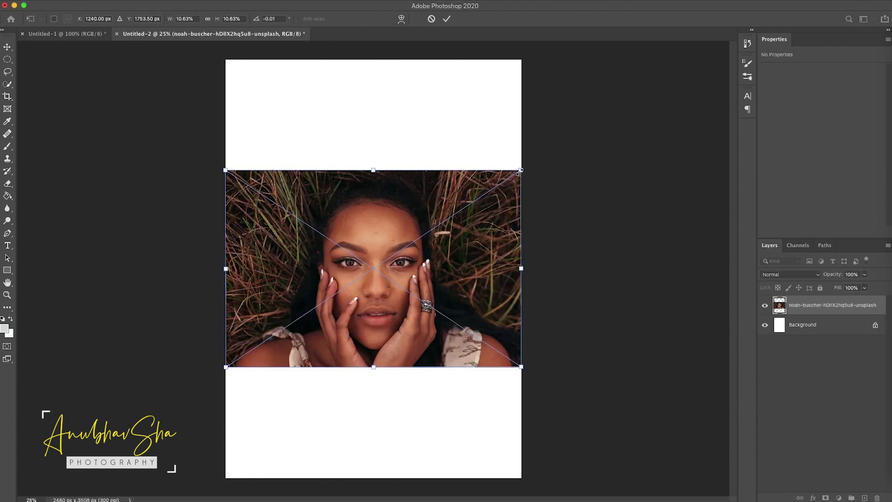
left_click_drag(519, 170, 596, 119)
left_click_drag(226, 362, 190, 423)
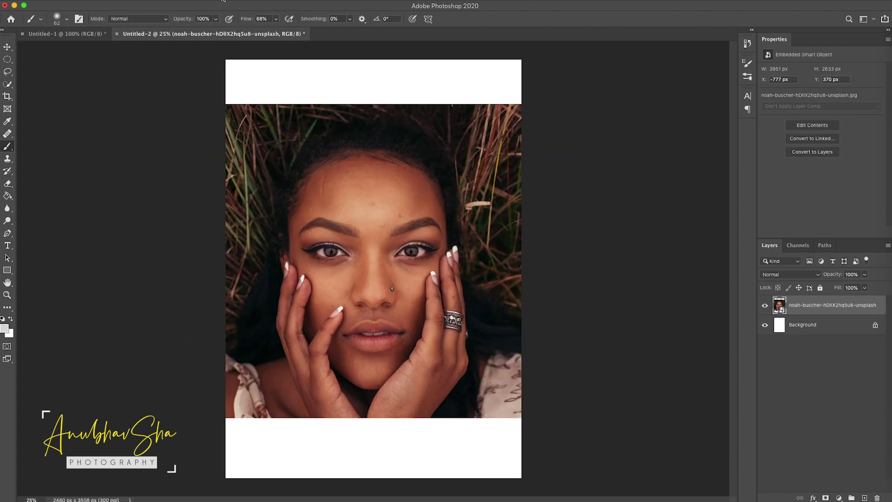
Apply the Filter Gallery's Dry Brush effect to the portrait layer with Brush Size 10, Brush Detail 8 and Texture 1
left_click(222, 1)
left_click(259, 36)
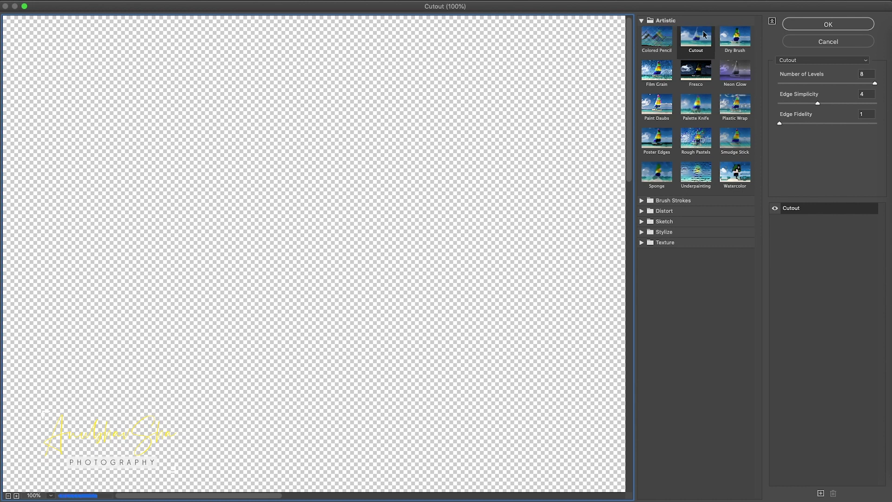
left_click(738, 40)
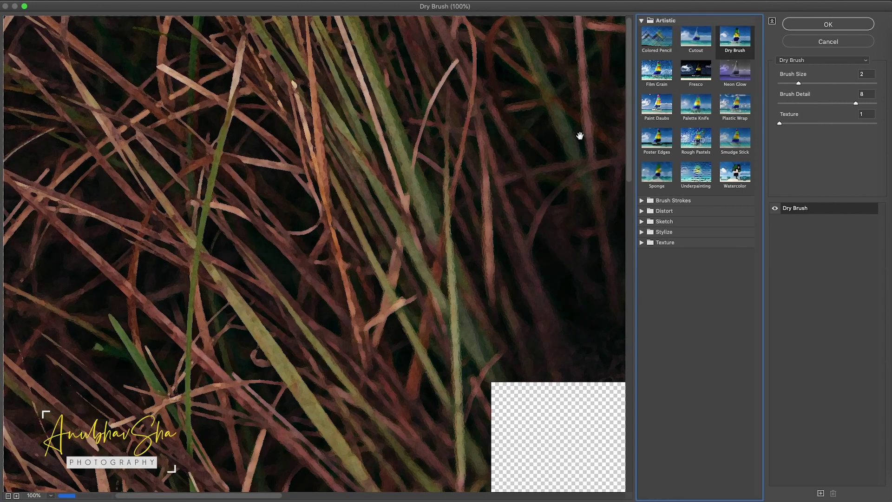
key("super+0")
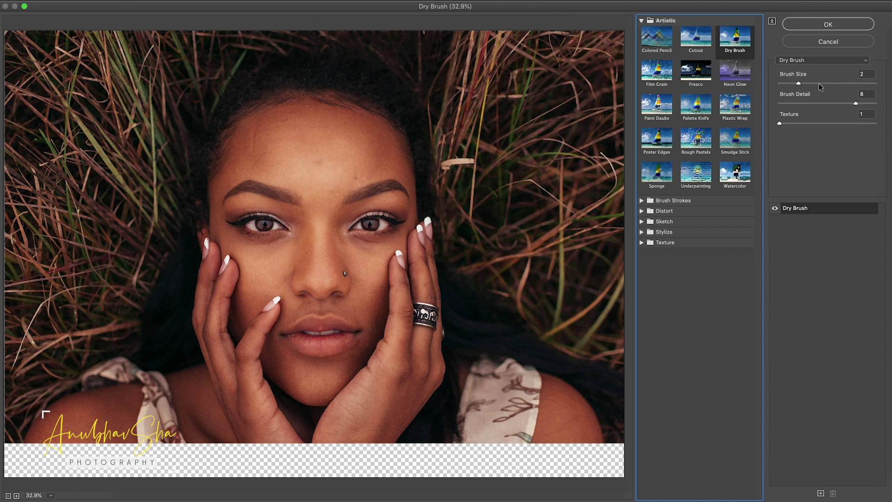
left_click(820, 83)
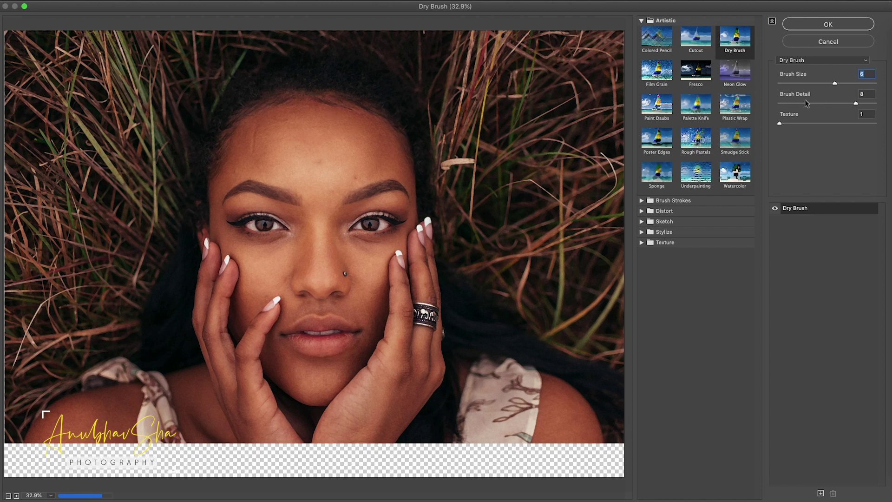
key("shift+Up")
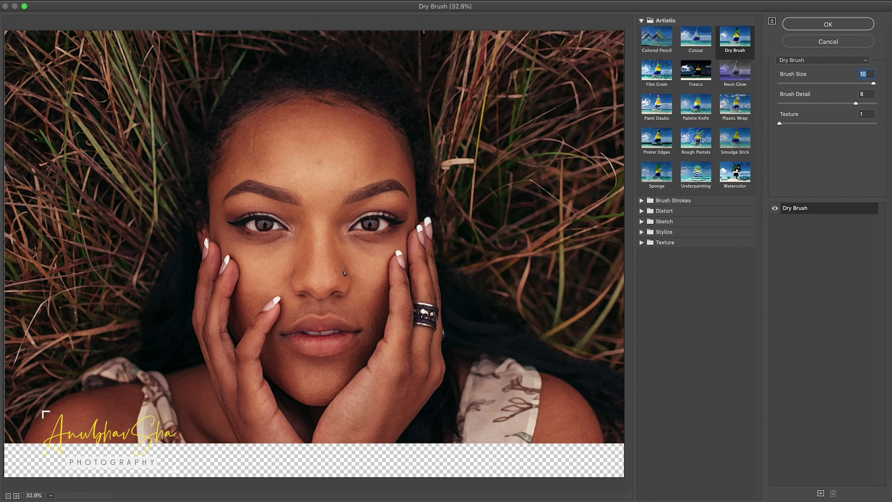
key("Return")
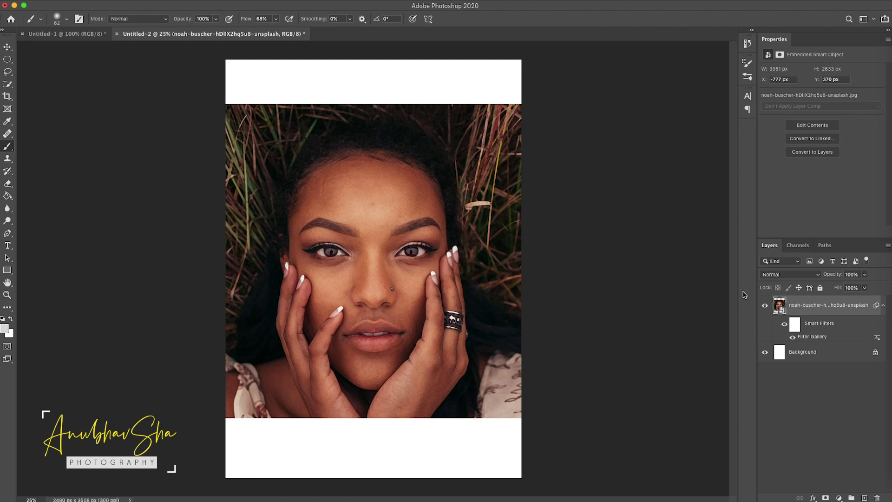
Copy the filtered portrait from the whole canvas and add an empty group with a white layer mask above it
key("super+a")
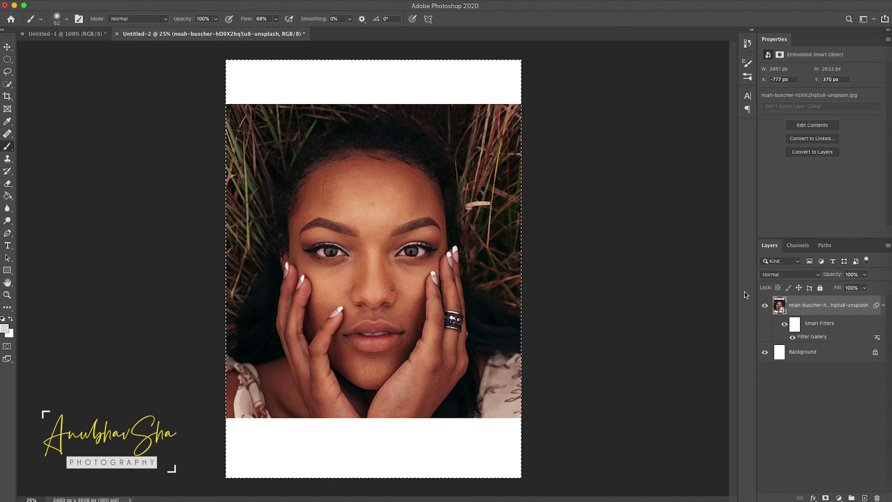
left_click(852, 497)
left_click(825, 498)
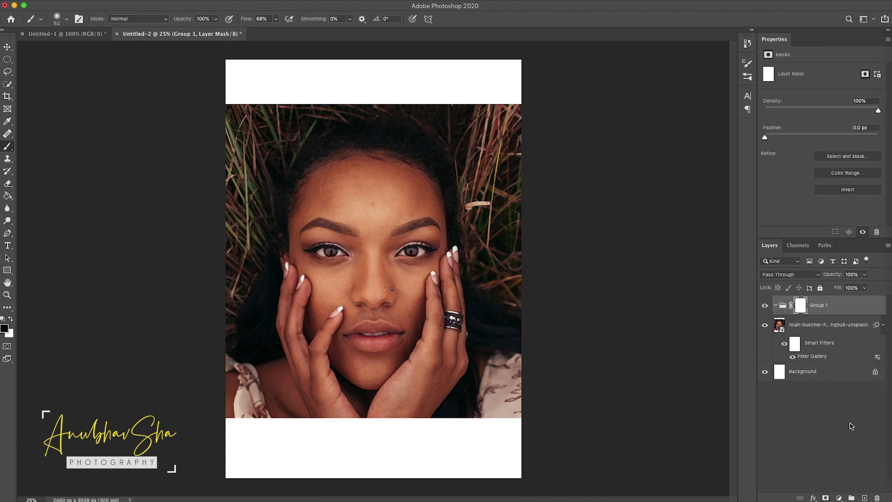
Display the group's layer mask on the canvas and paste the copied portrait into it
left_click(800, 307)
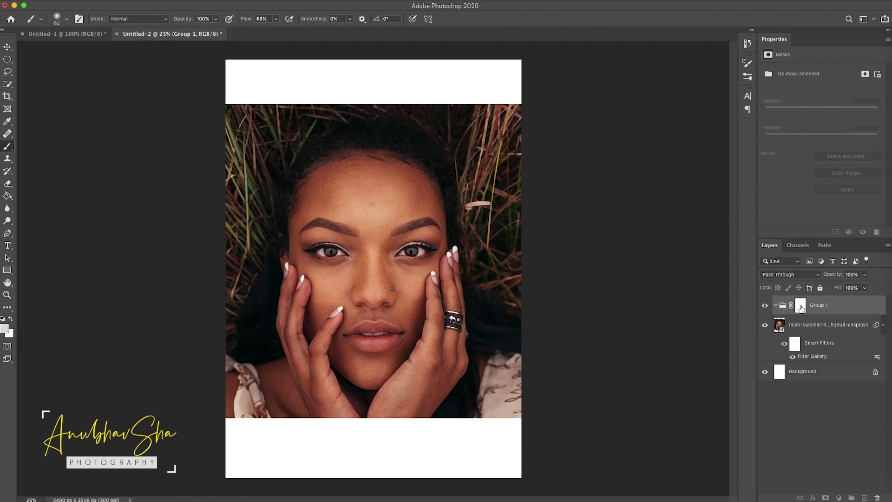
left_click(800, 307)
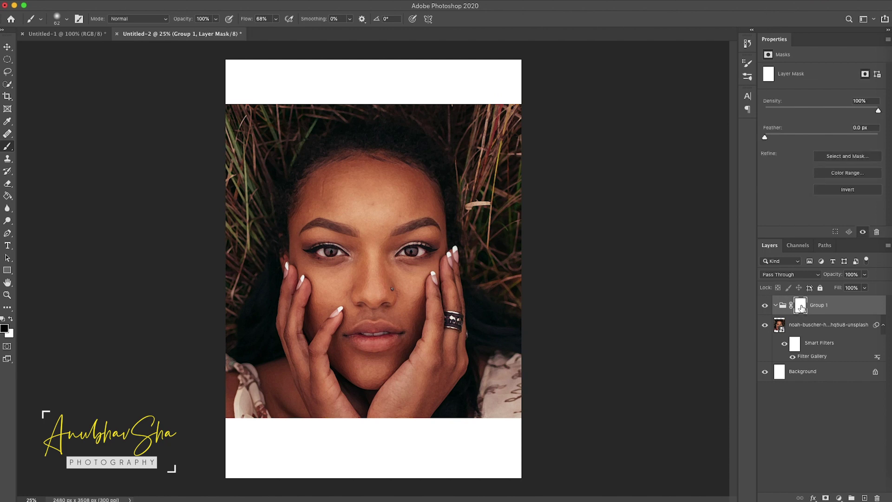
left_click(800, 308, "alt")
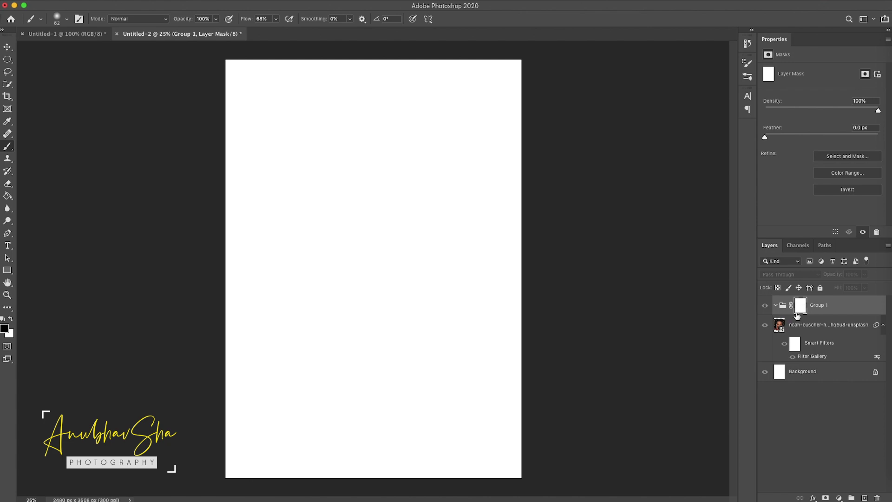
key("cmd+v")
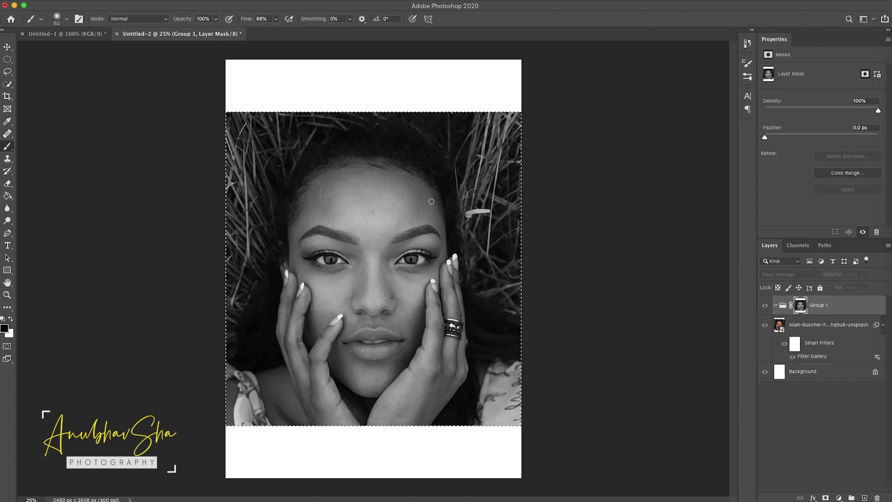
key("super+d")
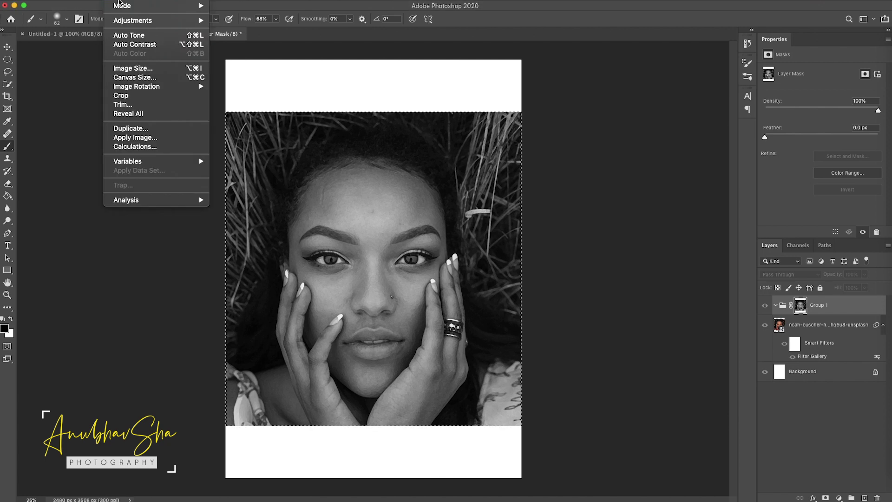
Increase the mask image's contrast with Curves, moving the black point inward and setting the white point's input to 172
mouse_move(126, 21)
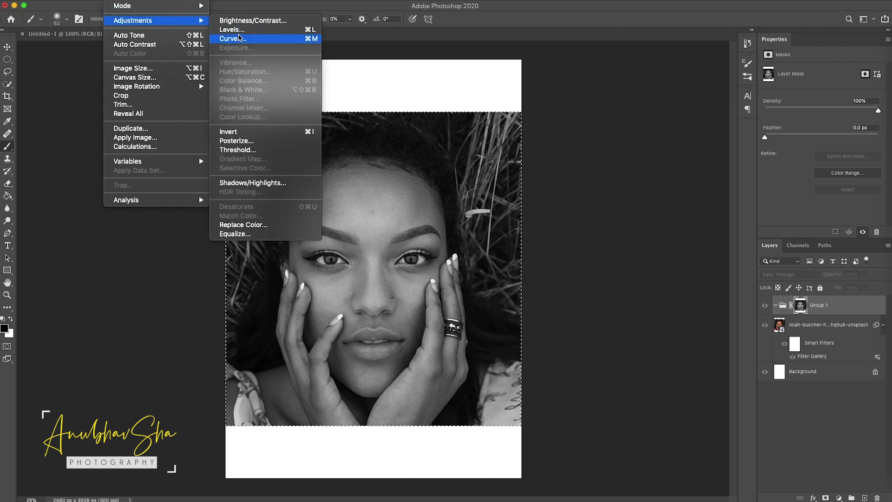
left_click(239, 38)
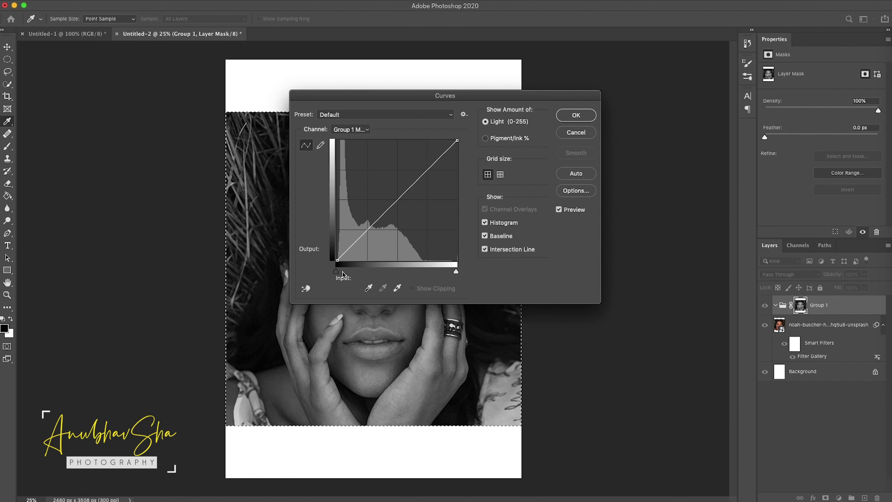
left_click_drag(336, 271, 337, 268)
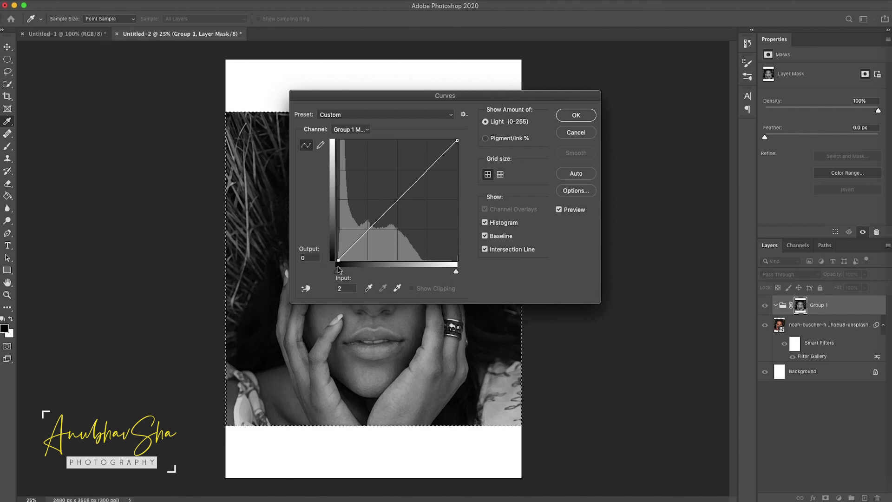
left_click_drag(428, 99, 756, 99)
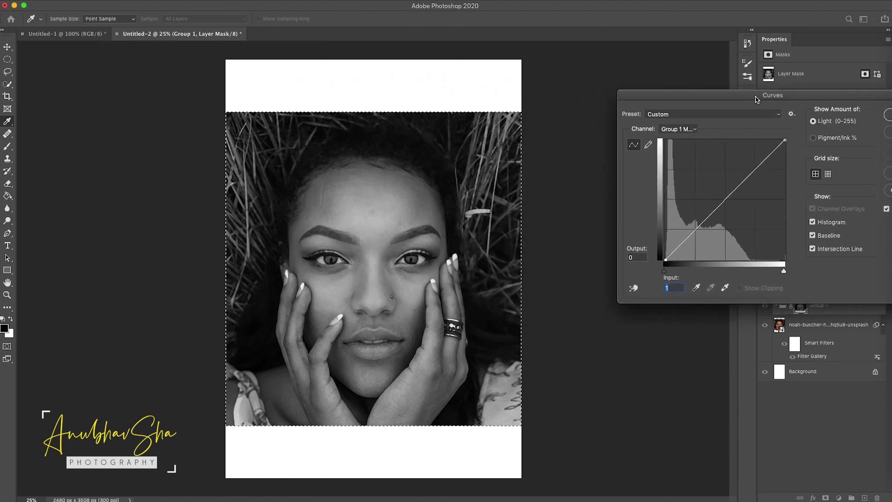
left_click_drag(664, 271, 683, 277)
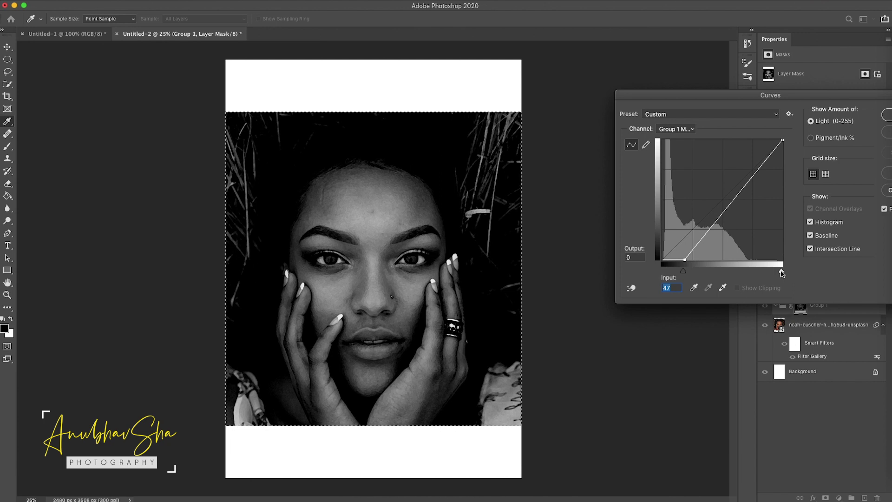
left_click_drag(781, 273, 742, 274)
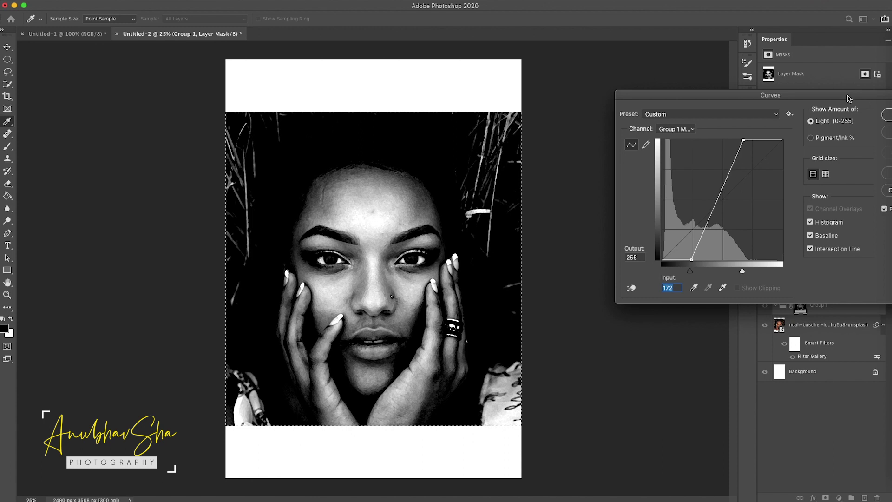
left_click_drag(830, 95, 800, 95)
key("Return")
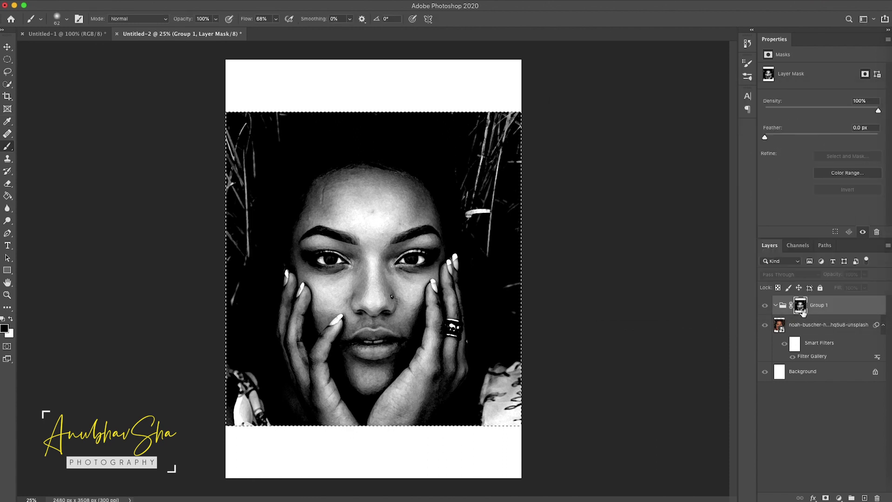
Invert the group's mask, leave the mask view and hide the portrait layer
key("super+i")
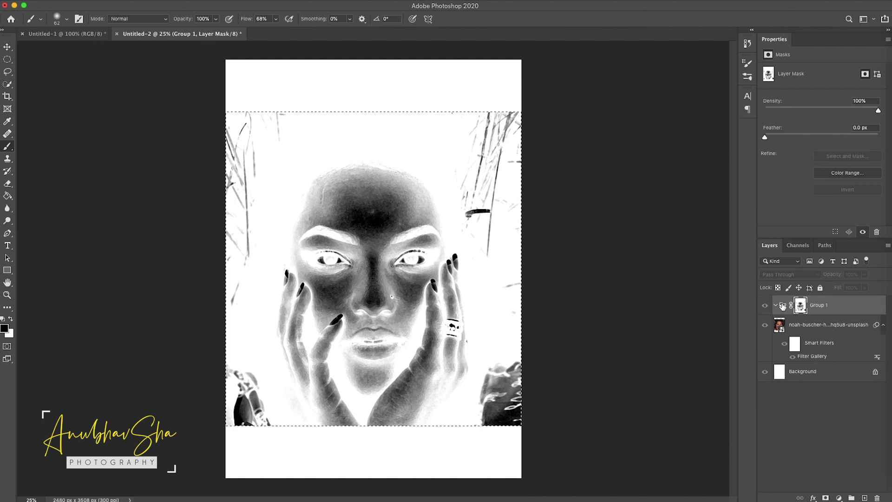
left_click(783, 310)
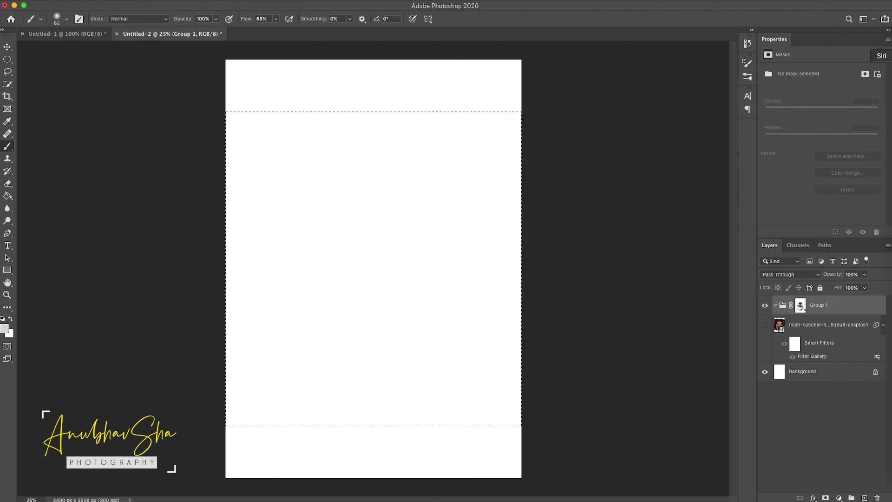
Clear the selection, then place the ink_smudge_01 image on the page and move its layer inside Group 1
key("super+d")
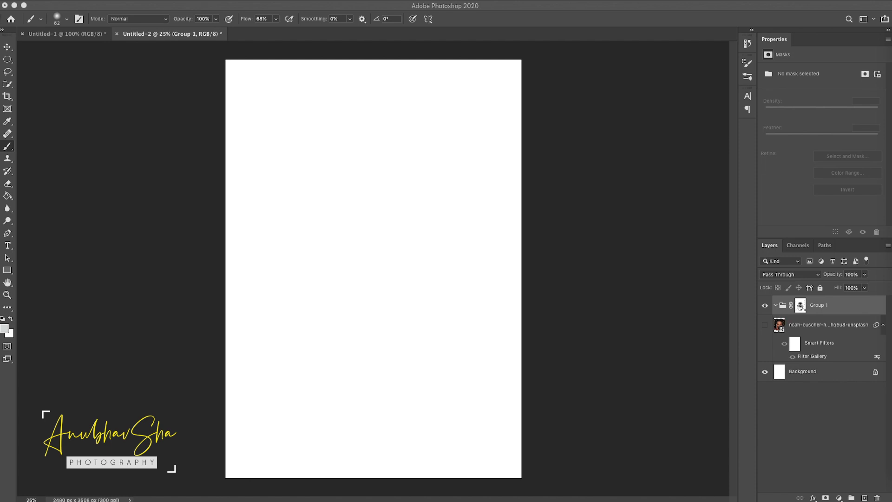
left_click_drag(167, 200, 331, 203)
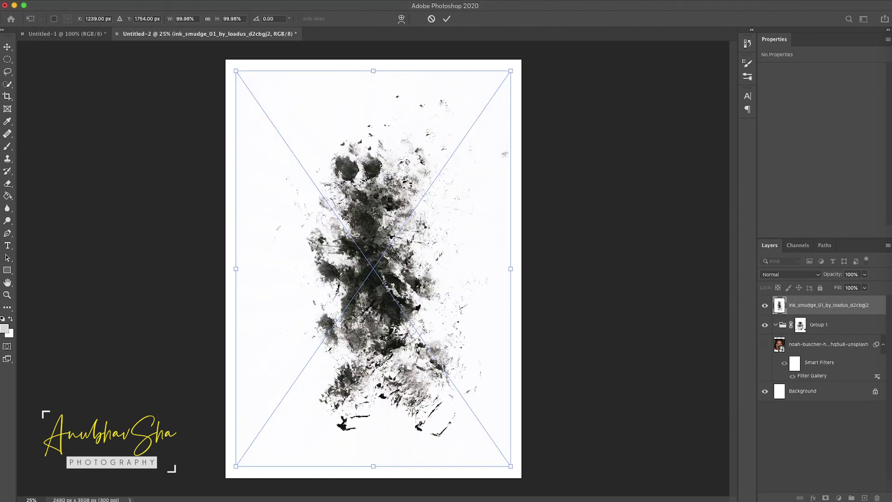
key("Return")
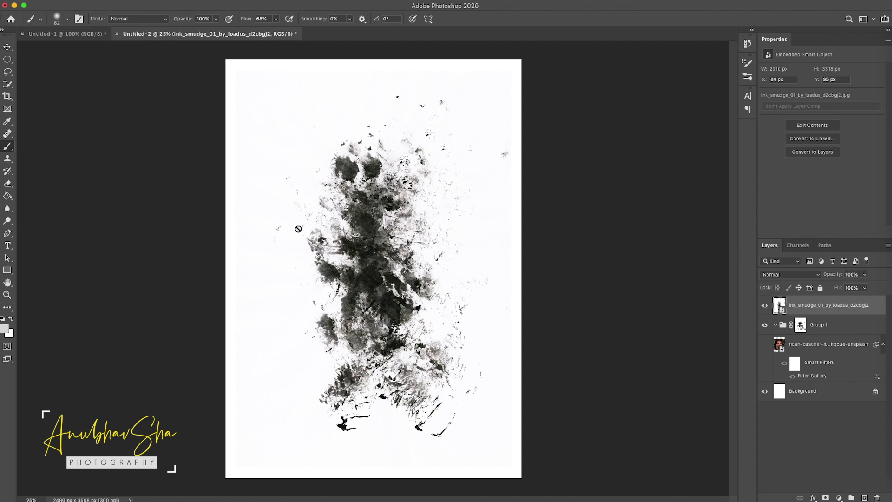
left_click_drag(784, 305, 785, 329)
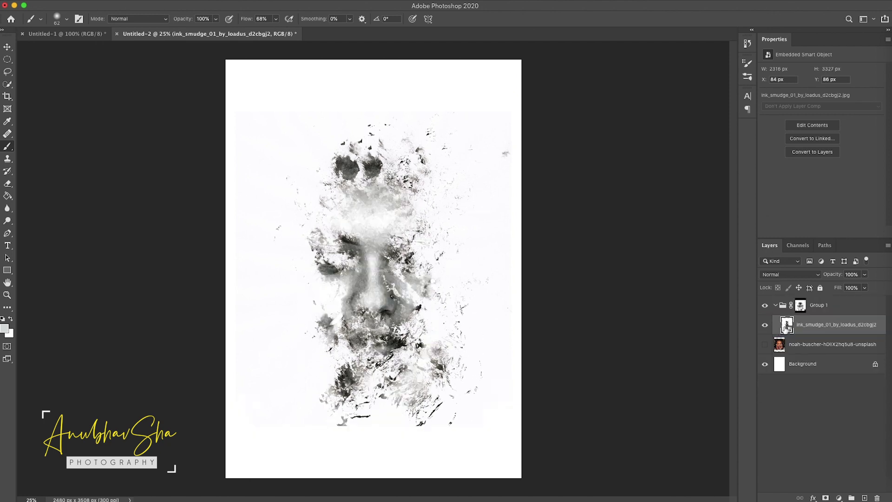
Set the ink_smudge_01 layer to Multiply and scale it to about 1980 × 2844 px over the left half of the face
left_click(788, 279)
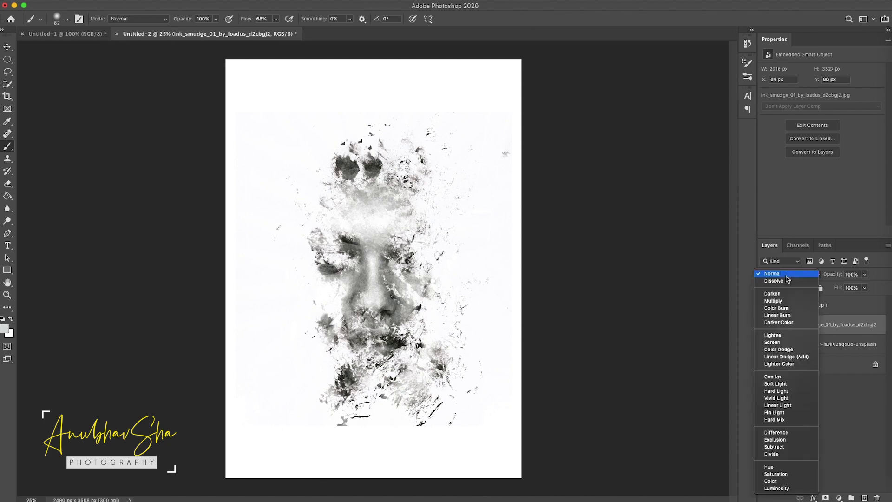
left_click(785, 301)
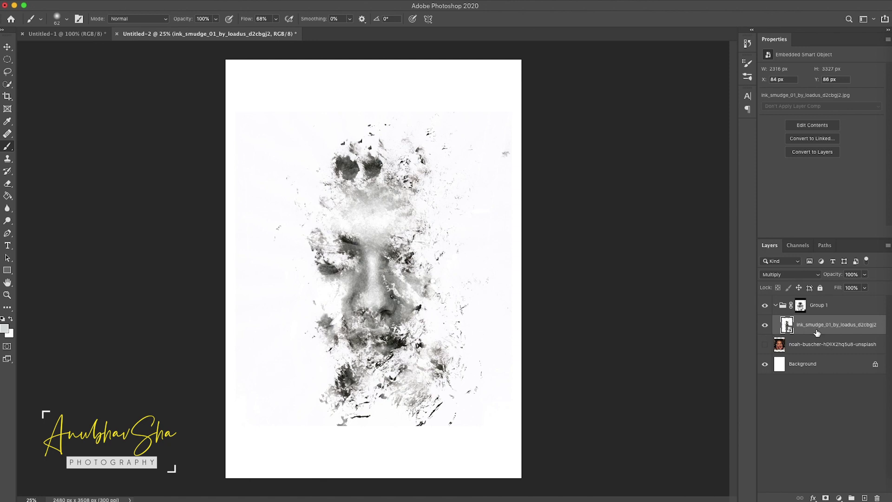
key("ctrl+t")
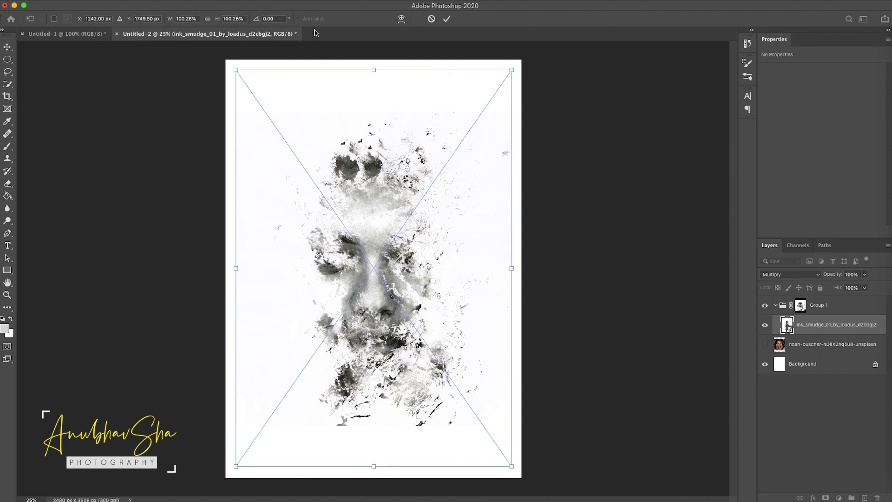
left_click_drag(512, 69, 441, 146)
left_click_drag(365, 320, 359, 277)
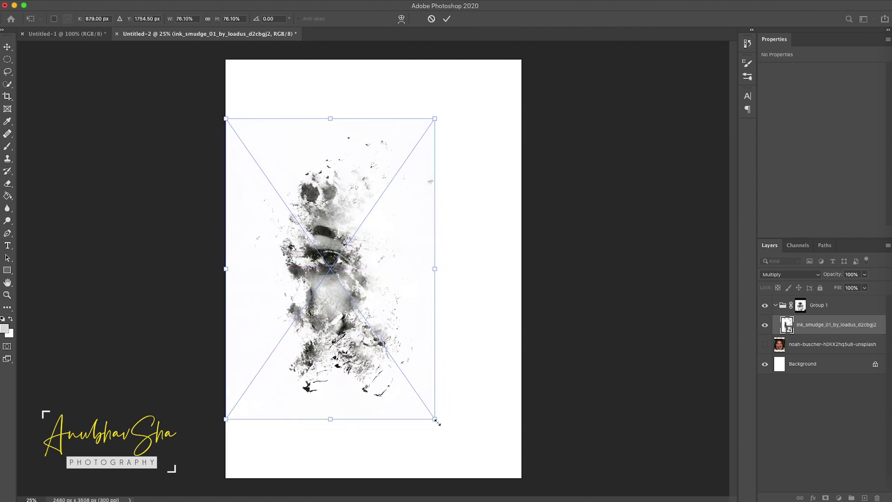
left_click_drag(435, 420, 462, 452)
key("Return")
key("b")
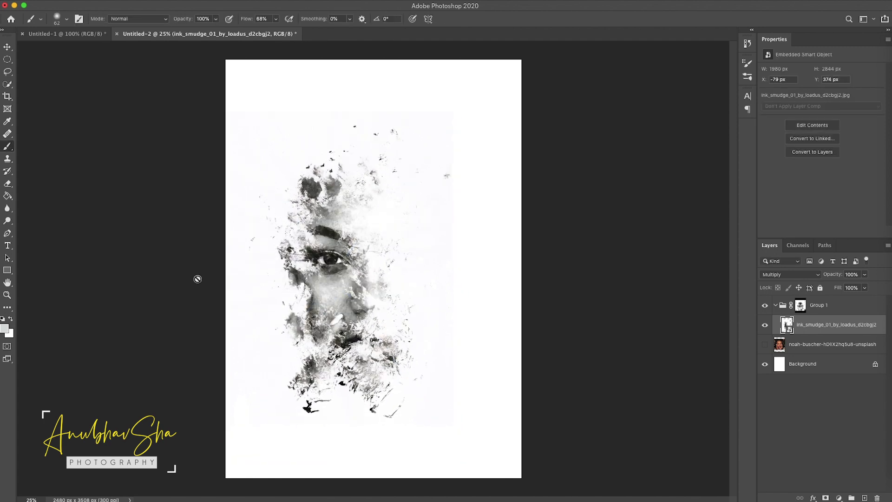
Place ink_smudge_02 in the group, scale it to about 70%, turn it about 179° and position it over the right eye
left_click(889, 41)
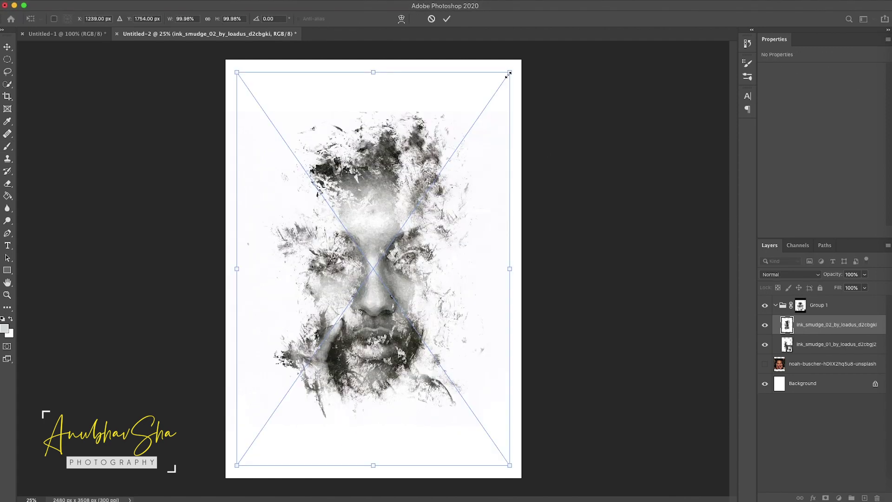
left_click_drag(508, 74, 427, 190)
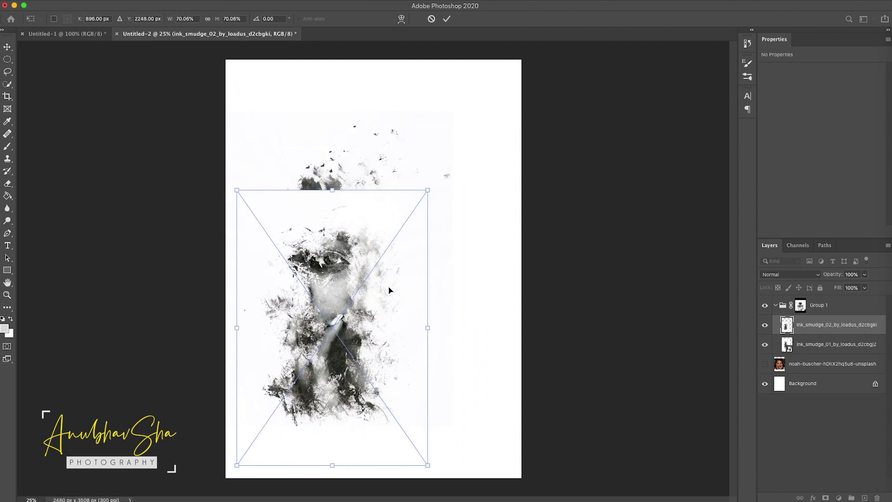
mouse_move(389, 290)
left_mouse_down()
mouse_move(415, 229)
mouse_move(463, 222)
left_mouse_up()
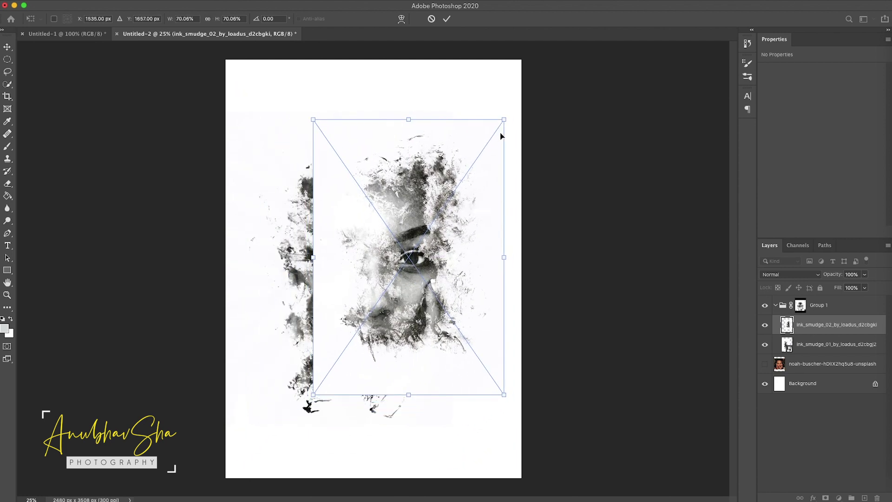
mouse_move(511, 108)
left_mouse_down()
mouse_move(214, 180)
mouse_move(247, 478)
left_mouse_up()
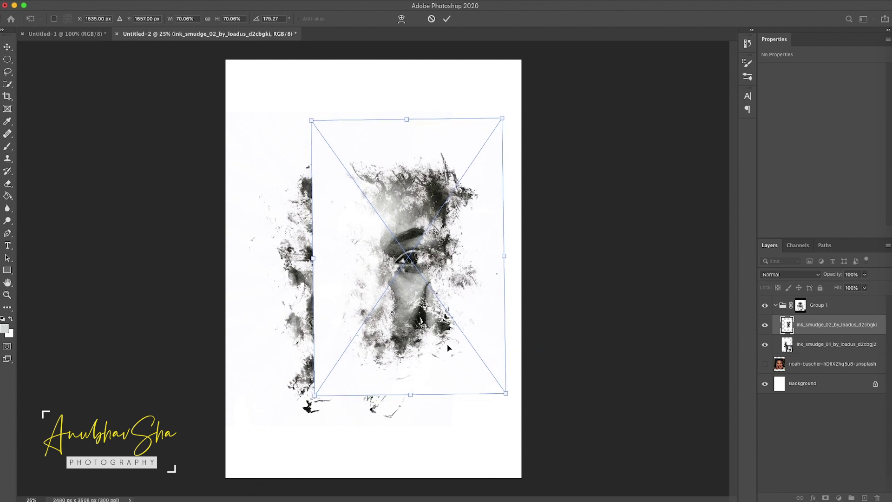
mouse_move(441, 261)
left_mouse_down()
mouse_move(421, 272)
mouse_move(429, 276)
left_mouse_up()
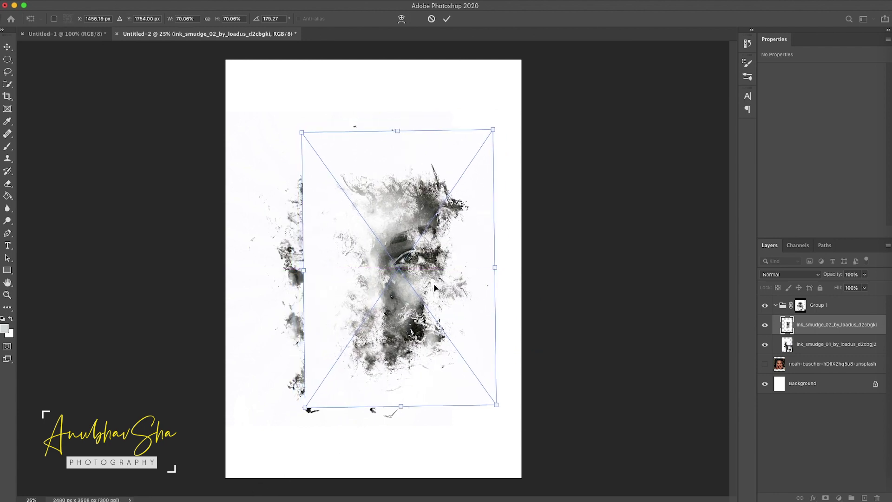
Enlarge ink_smudge_02 to about 76%, reposition it over the right half of the face and set it to Multiply
left_click_drag(515, 131, 529, 95)
left_click_drag(472, 282, 473, 316)
left_click_drag(524, 122, 506, 151)
left_click_drag(445, 284, 458, 261)
left_click_drag(327, 420, 321, 431)
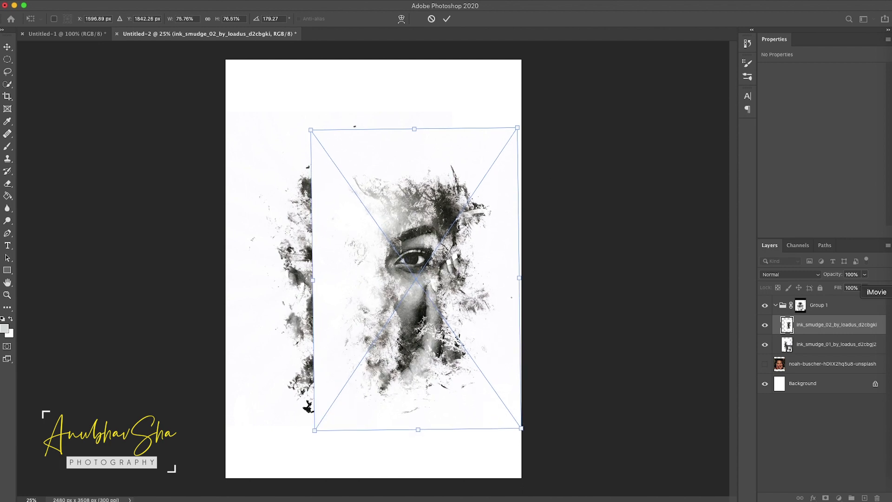
key("Return")
left_click(795, 274)
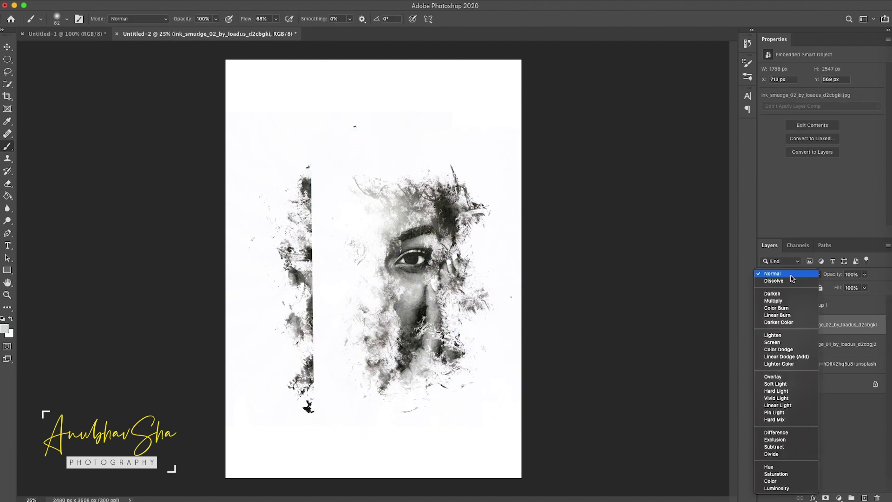
left_click(781, 301)
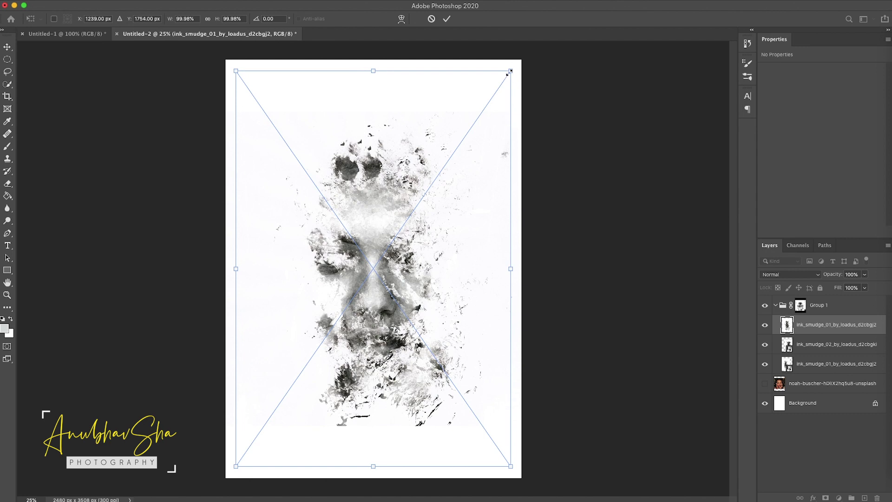
Scale the second placed ink_smudge_01 image to about 63% and position it over the mouth and chin
mouse_move(509, 72)
left_mouse_down()
mouse_move(522, 65)
mouse_move(411, 214)
left_mouse_up()
mouse_move(378, 293)
left_mouse_down()
mouse_move(433, 319)
mouse_move(433, 299)
left_mouse_up()
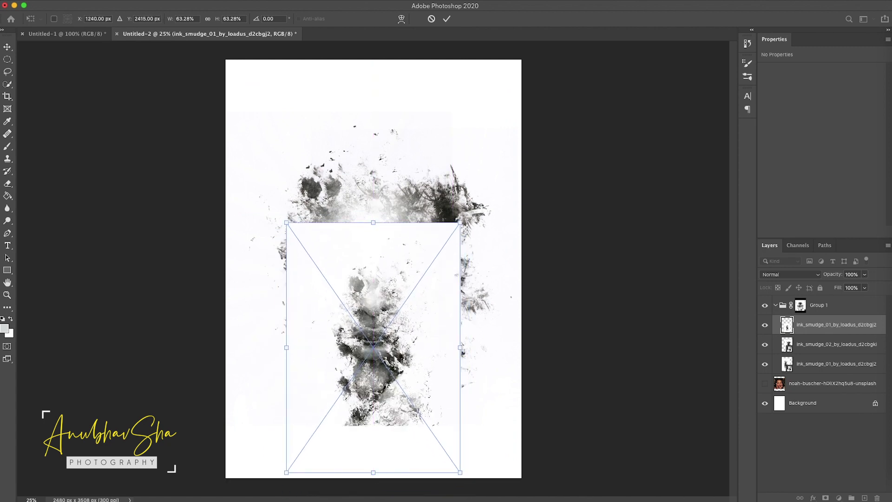
key("Return")
Place a third ink_smudge_01 image over the upper right of the face, scaled to about 75% and rotated to about 162°
key("super+v")
left_click_drag(516, 68, 455, 37)
mouse_move(458, 251)
left_mouse_down()
mouse_move(494, 181)
mouse_move(489, 199)
left_mouse_up()
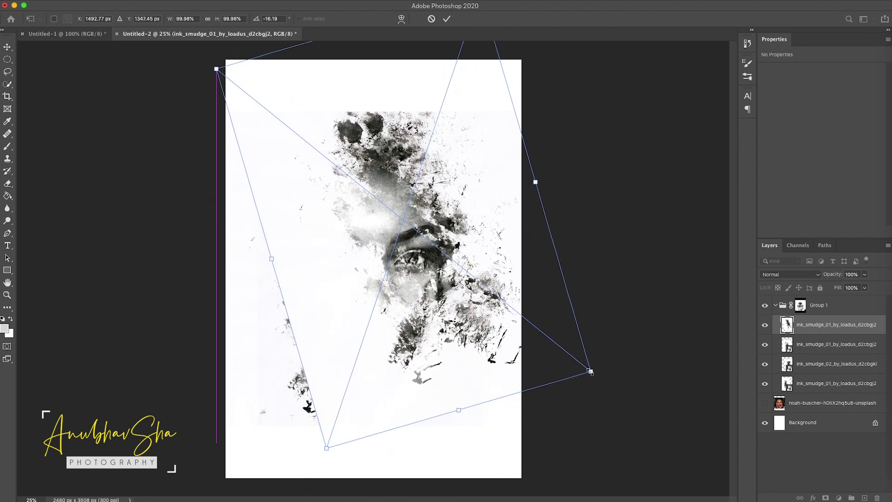
mouse_move(590, 371)
left_mouse_down()
mouse_move(572, 330)
mouse_move(503, 289)
mouse_move(498, 297)
left_mouse_up()
mouse_move(474, 208)
left_mouse_down()
mouse_move(509, 204)
mouse_move(509, 216)
mouse_move(508, 199)
mouse_move(508, 208)
mouse_move(497, 208)
left_mouse_up()
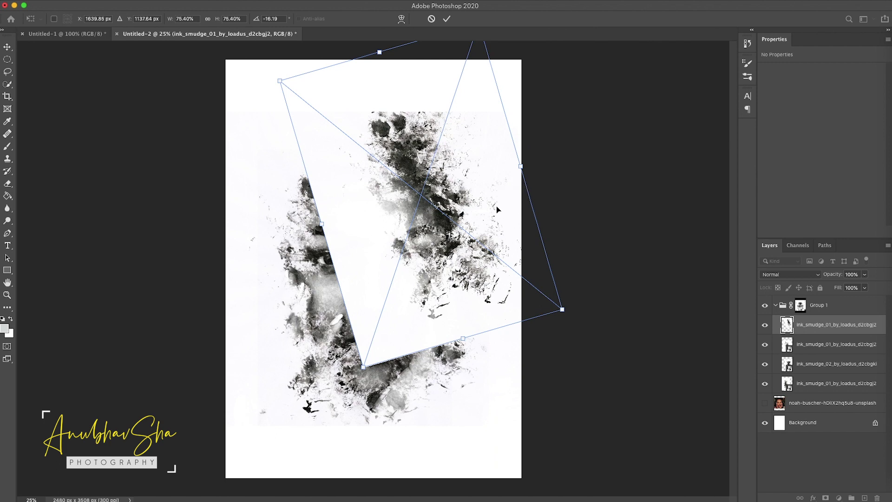
left_click_drag(597, 323, 188, 95)
left_click_drag(511, 185, 520, 201)
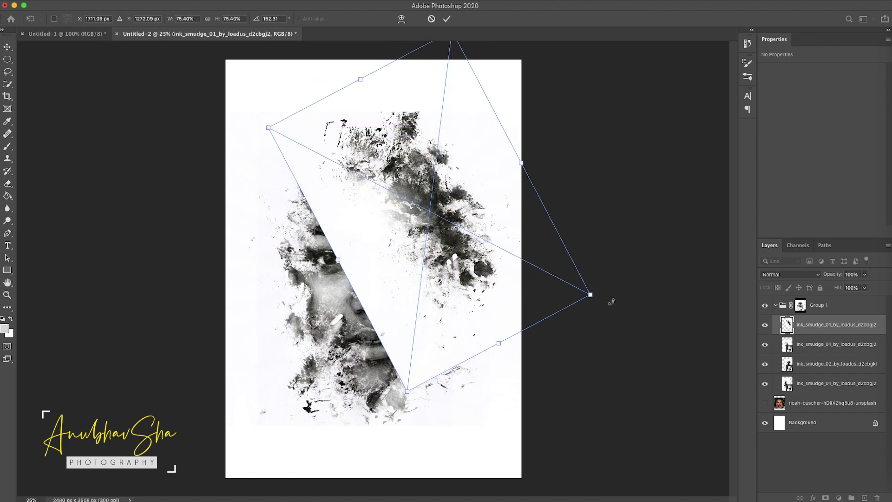
left_click_drag(611, 302, 587, 328)
Set the third ink_smudge_01 layer to Multiply and shift it down and to the right
left_click(795, 275)
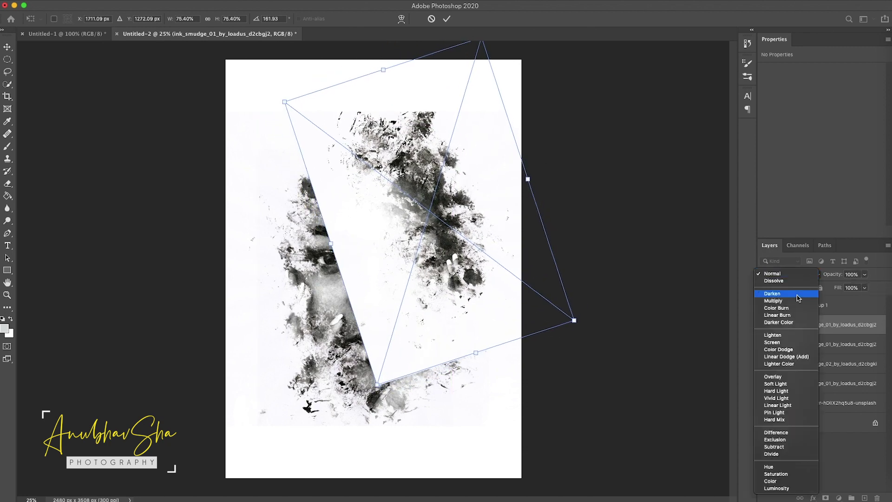
left_click(773, 301)
mouse_move(456, 217)
left_mouse_down()
mouse_move(474, 200)
mouse_move(459, 212)
mouse_move(469, 231)
mouse_move(464, 223)
mouse_move(378, 230)
mouse_move(601, 283)
mouse_move(486, 248)
left_mouse_up()
key("Return")
Convert the Background into a regular layer and set its blend mode to Multiply
right_click(825, 423)
left_click(785, 383)
key("Return")
left_click(783, 274)
left_click(773, 301)
Rotate the topmost ink smudge layer to about -149° and position it over the right cheek and hand
left_click(824, 324)
key("super+t")
left_click_drag(608, 386, 464, 464)
mouse_move(468, 306)
left_mouse_down()
mouse_move(438, 385)
mouse_move(425, 368)
left_mouse_up()
key("Return")
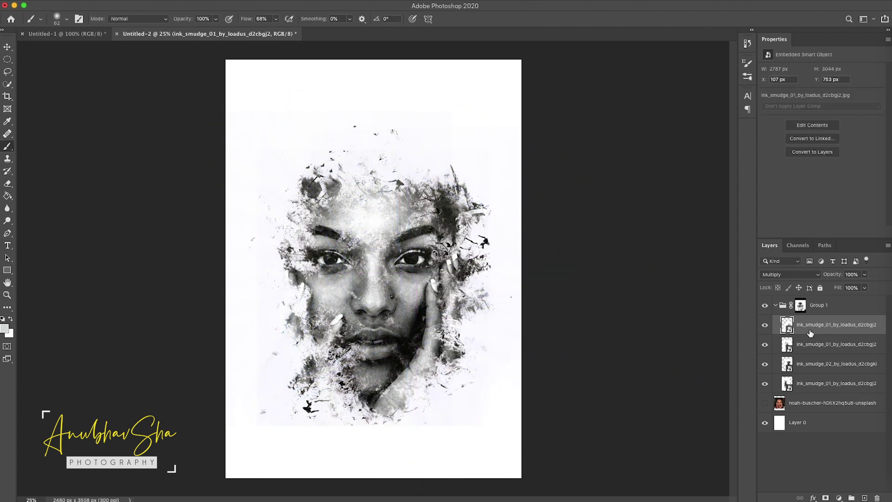
Duplicate the topmost ink smudge layer once, flip the copy horizontally and move it over the left cheek and hand
key("ctrl+j")
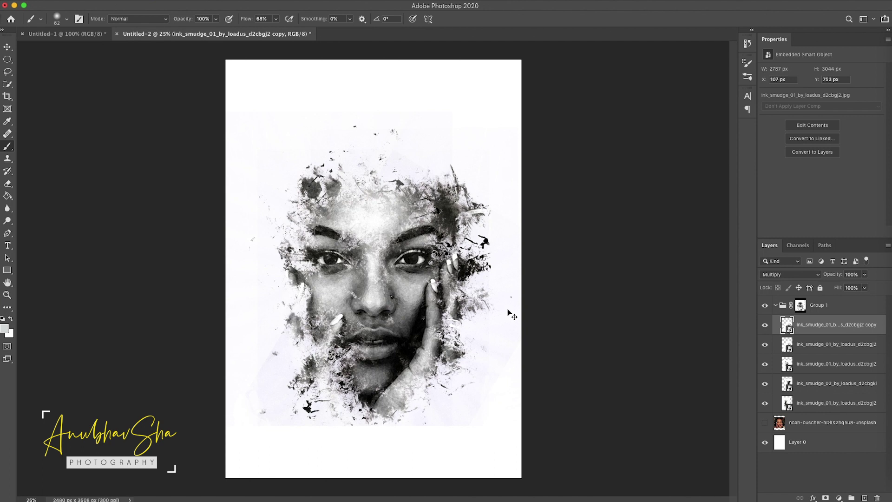
key("ctrl+j")
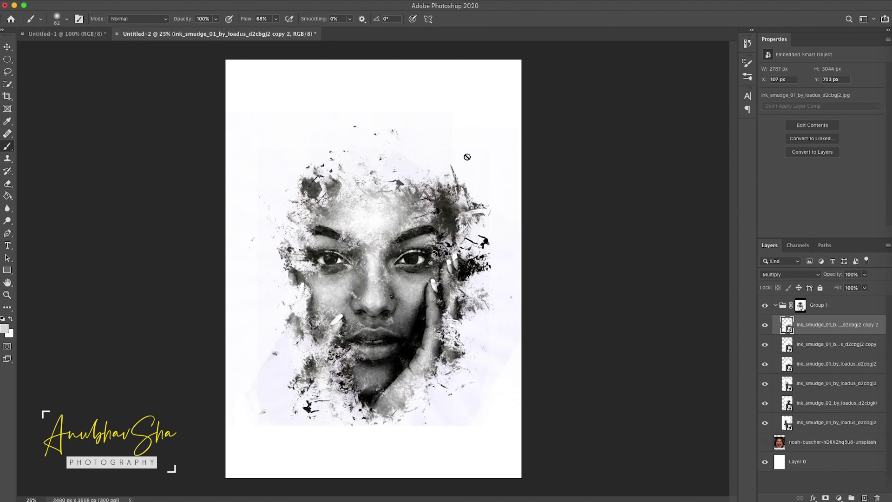
key("ctrl+z")
key("ctrl+t")
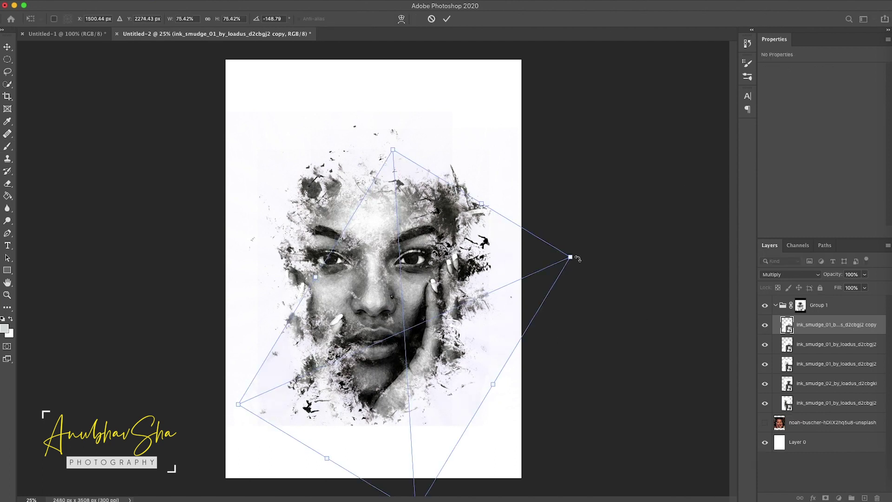
right_click(490, 265)
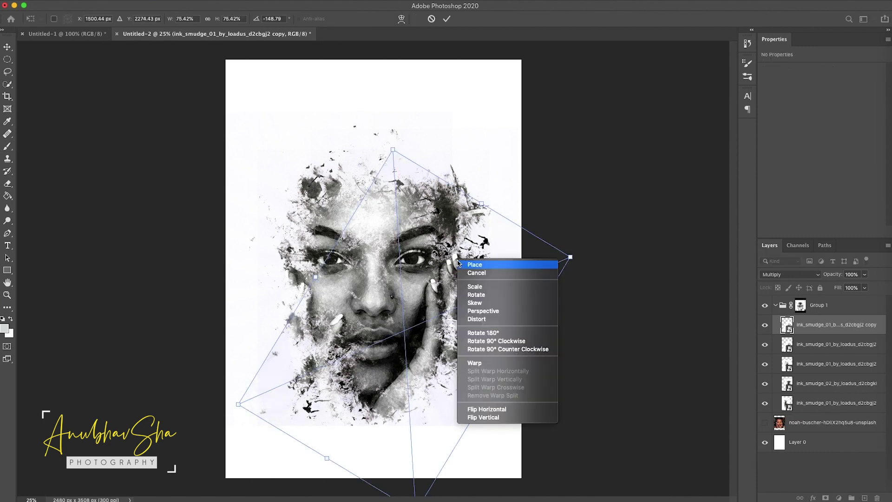
left_click(498, 408)
mouse_move(477, 310)
left_mouse_down()
mouse_move(392, 303)
mouse_move(389, 319)
left_mouse_up()
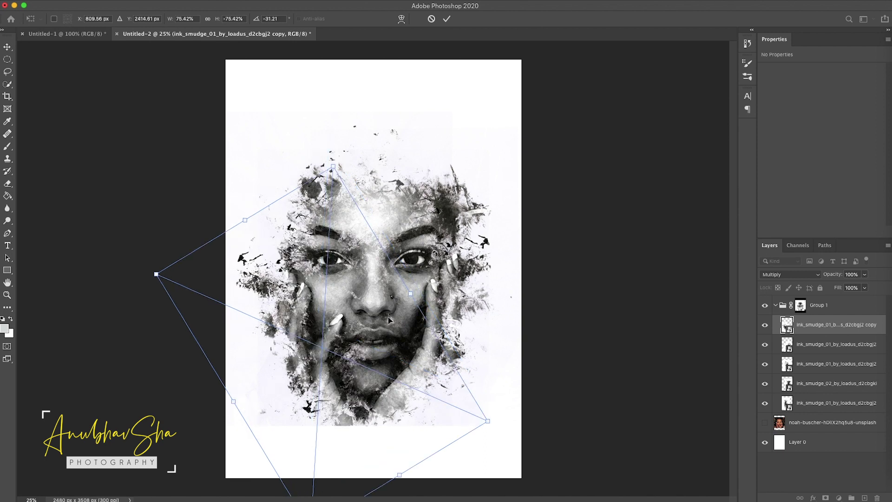
key("Return")
key("b")
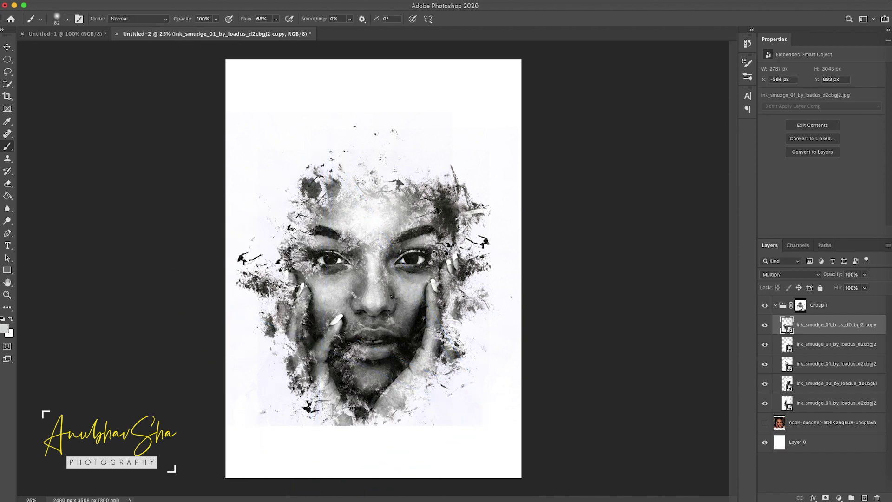
Toggle the visibility of individual smudge layers to check what each one contributes, and collapse Group 1
left_click(765, 365)
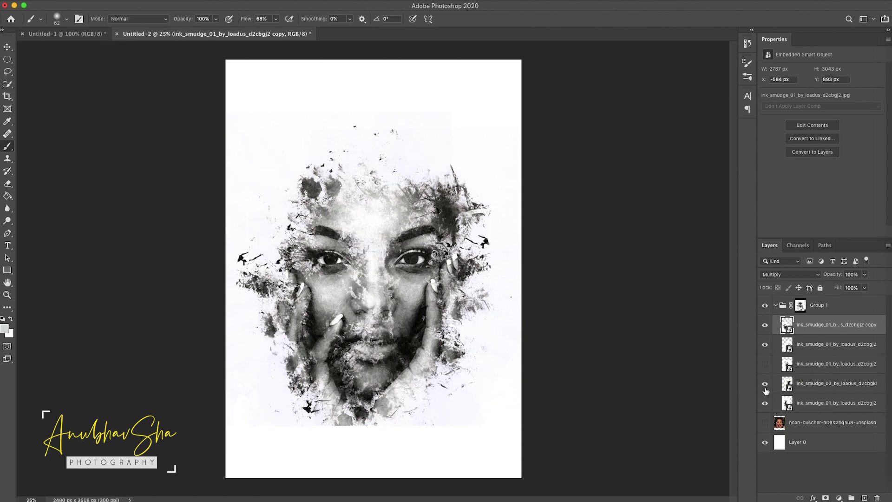
left_click(764, 384)
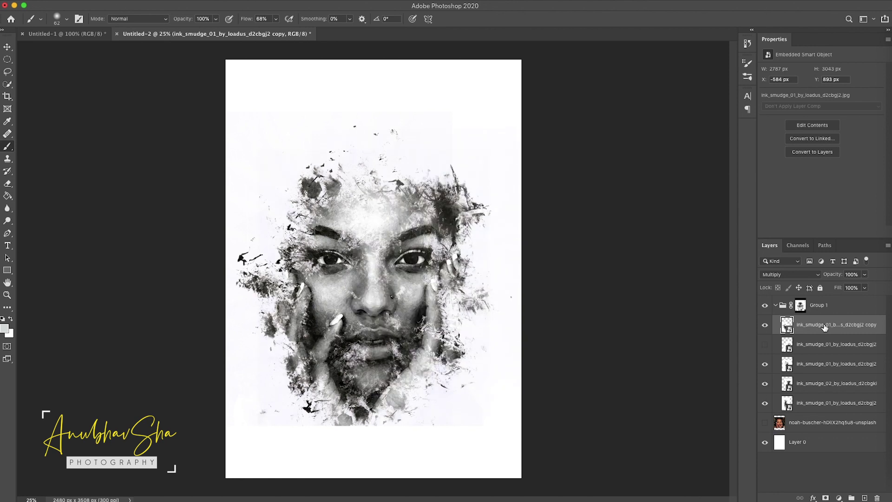
left_click(776, 305)
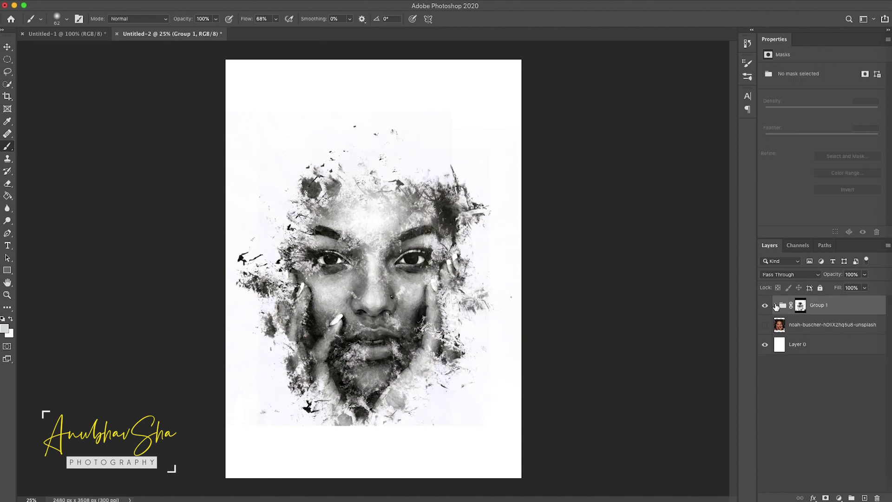
Show the colour portrait layer, move it above Group 1 and select it
left_click(764, 327)
left_click(802, 327)
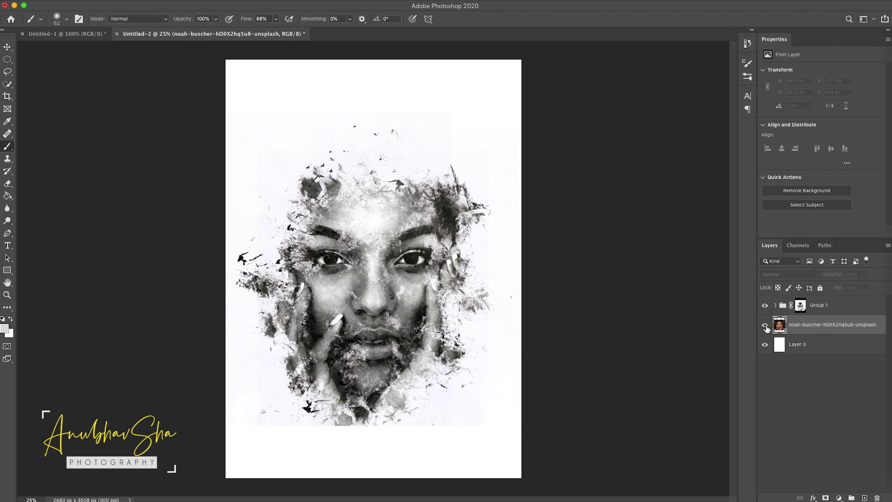
left_click(765, 326)
left_click_drag(805, 331, 835, 329)
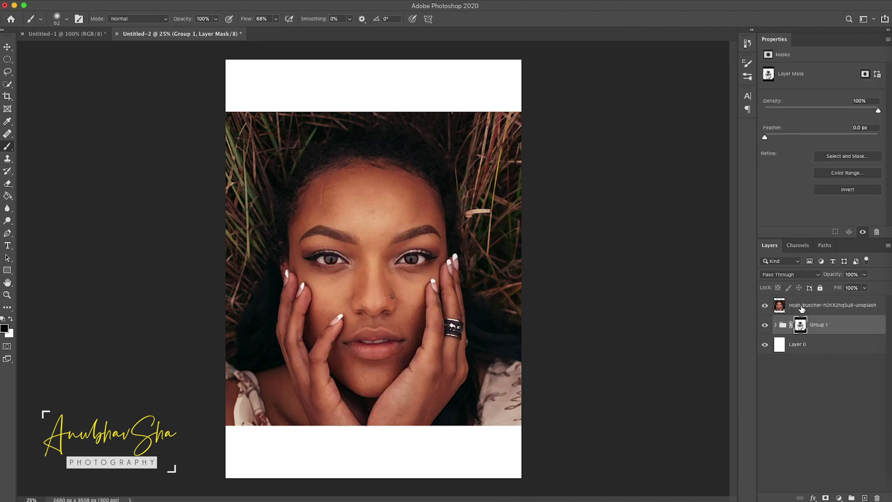
left_click(802, 308)
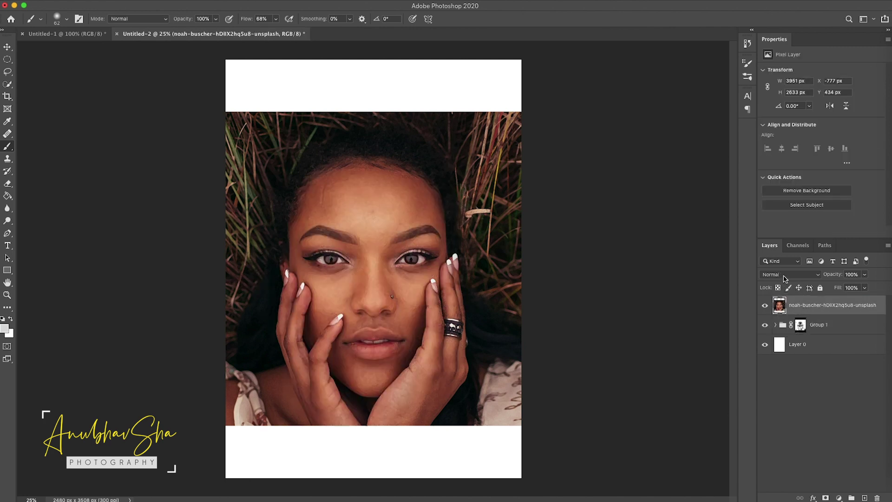
Set the colour portrait layer's blend mode to Multiply, add a layer mask to it and invert the mask to black
left_click(784, 277)
left_click(780, 301)
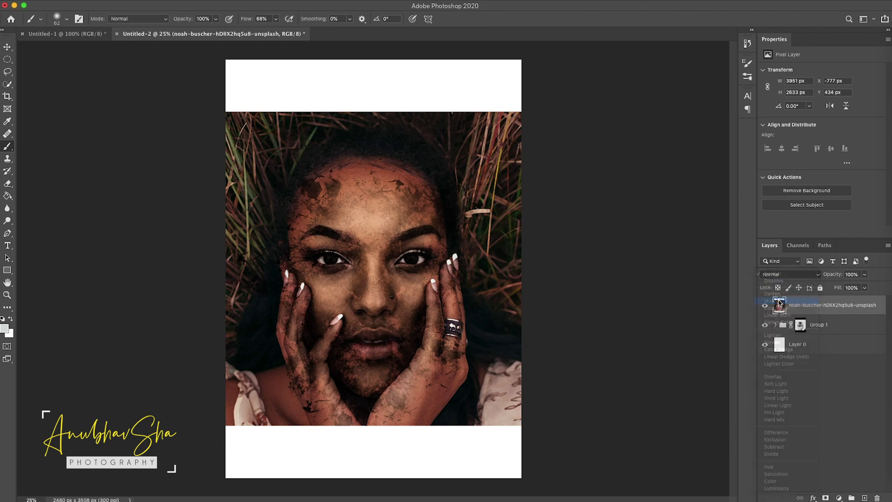
left_click(825, 497)
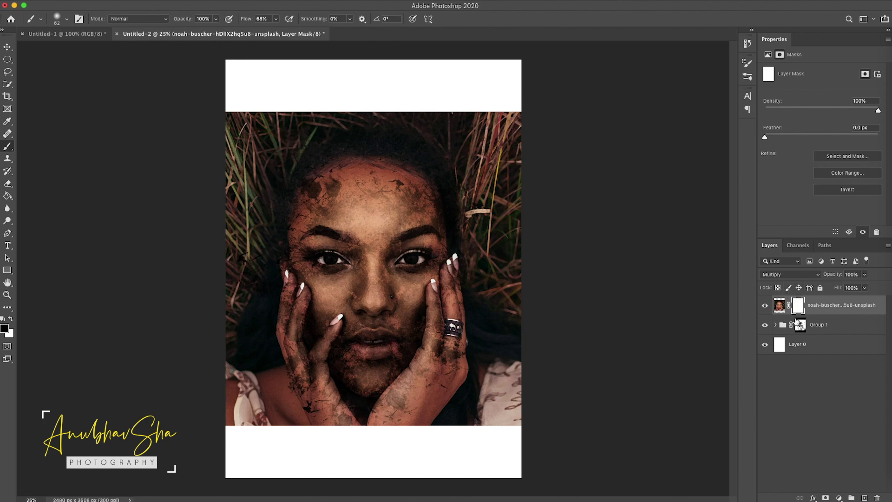
key("ctrl+i")
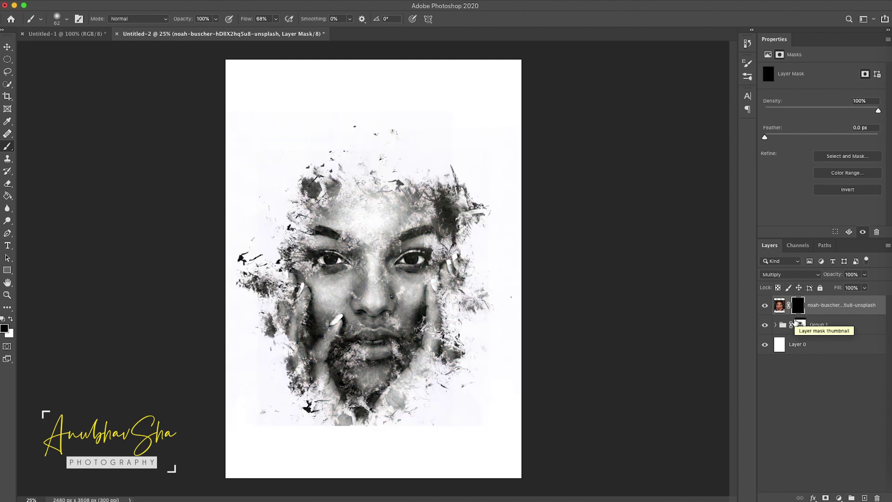
Choose a textured brush and paint white on the portrait's mask over the right side of the face, the chin and the forehead
left_click(67, 21)
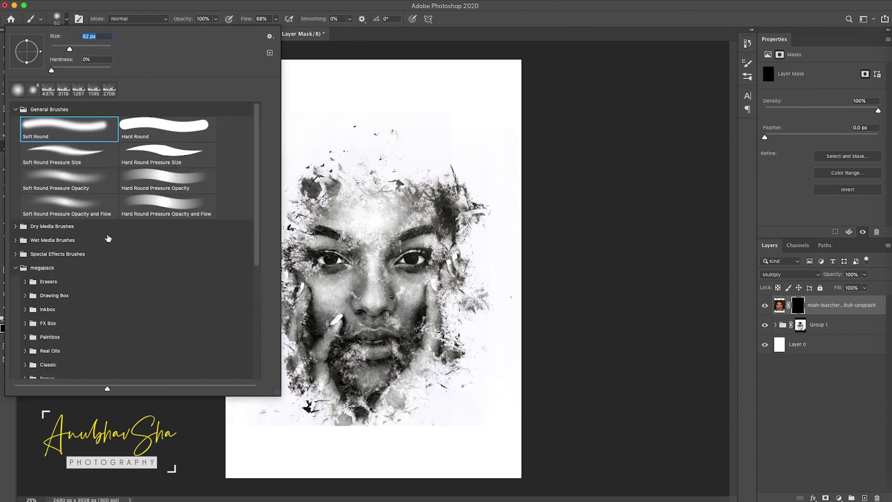
scroll(97, 268, "down", 5)
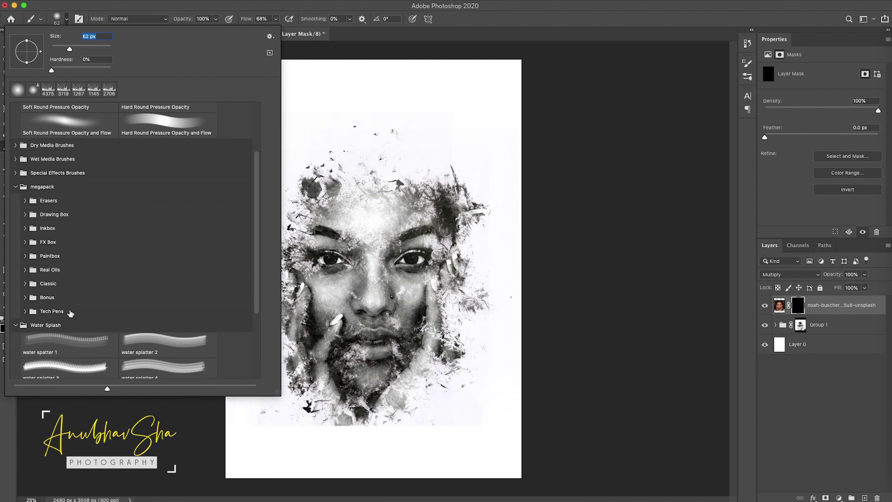
left_click(25, 256)
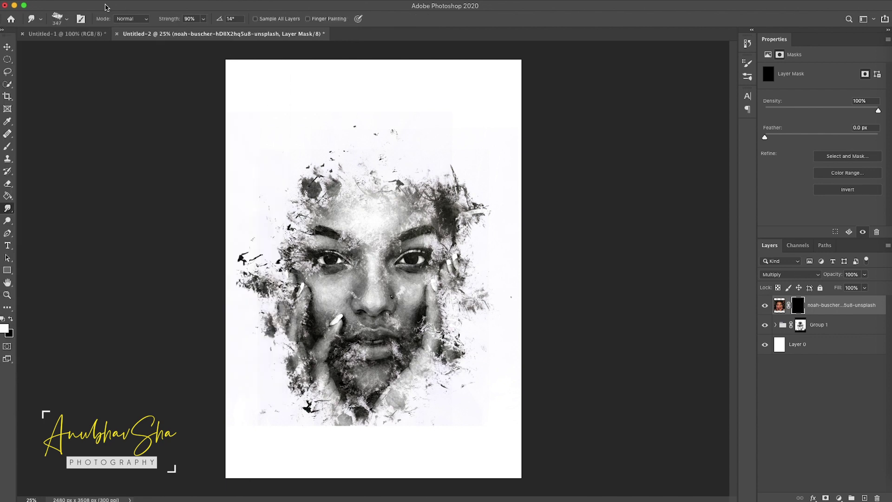
left_click(66, 20)
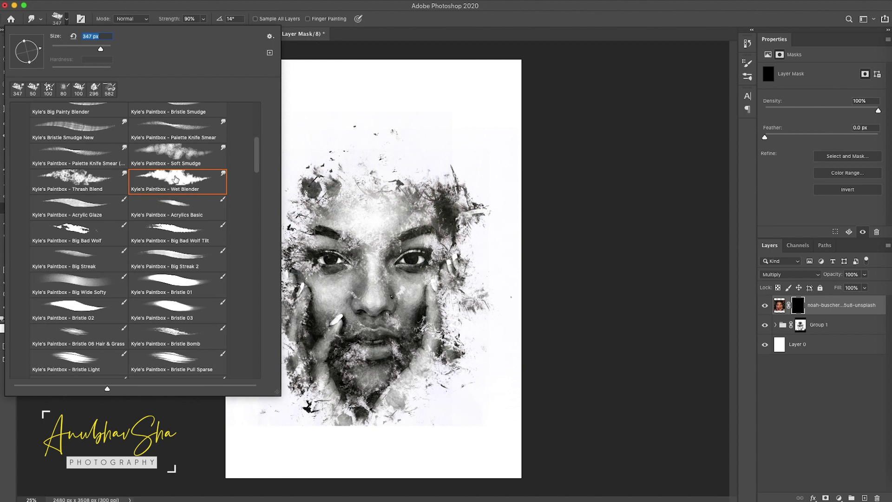
key("Escape")
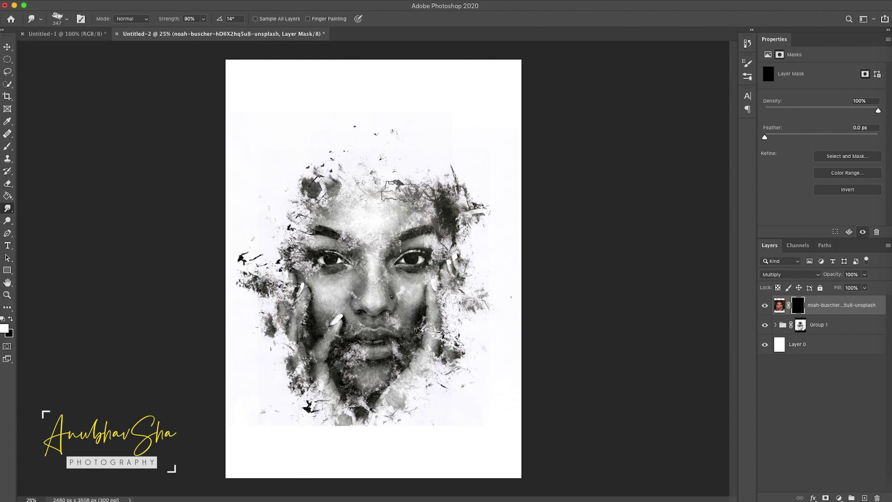
key("b")
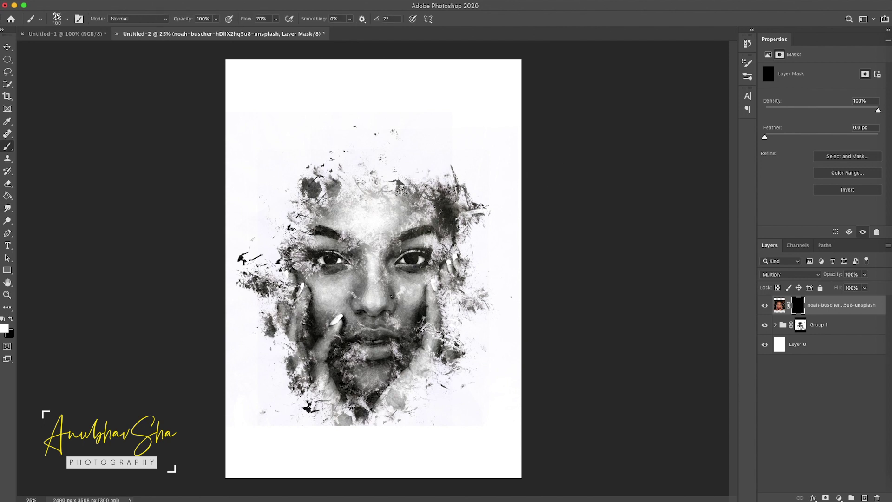
mouse_move(366, 195)
left_mouse_down()
mouse_move(390, 194)
mouse_move(418, 219)
mouse_move(409, 288)
mouse_move(381, 354)
mouse_move(387, 409)
mouse_move(400, 284)
mouse_move(393, 269)
mouse_move(449, 218)
left_mouse_up()
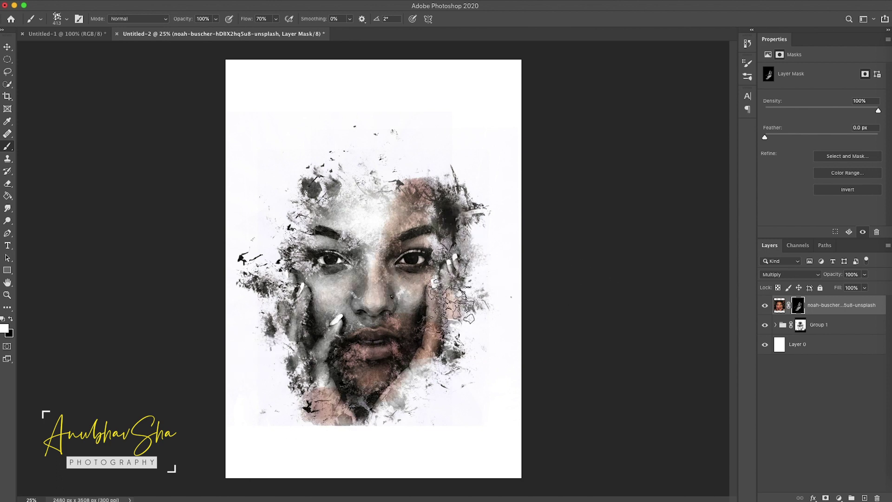
mouse_move(371, 186)
left_mouse_down()
mouse_move(374, 195)
mouse_move(430, 163)
left_mouse_up()
Expand Group 1 and transform the second ink smudge layer from the top to 55.71% scale and about 133.6°, over the upper right hair
left_click(775, 325)
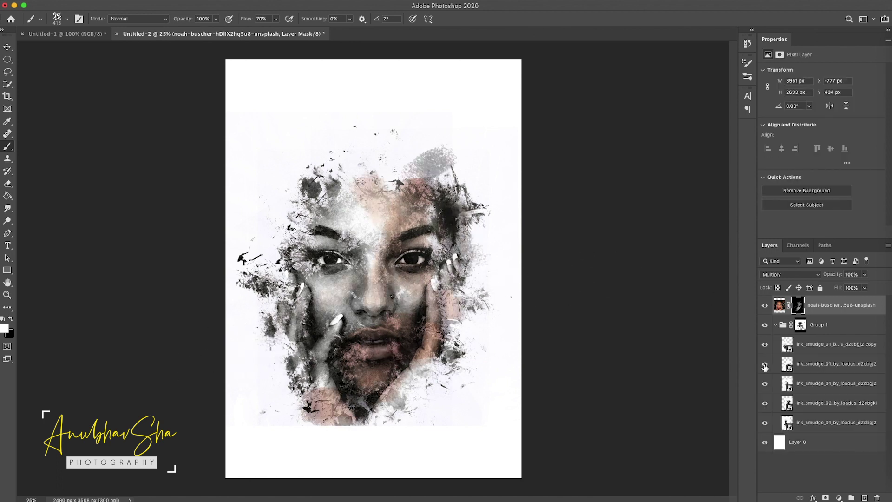
left_click(836, 363)
key("ctrl+t")
left_click_drag(601, 249, 413, 195)
left_click_drag(436, 288, 483, 146)
left_click_drag(620, 256, 532, 220)
mouse_move(493, 192)
left_mouse_down()
mouse_move(515, 195)
mouse_move(504, 188)
left_mouse_up()
left_click_drag(602, 250, 616, 211)
left_click_drag(458, 167, 456, 177)
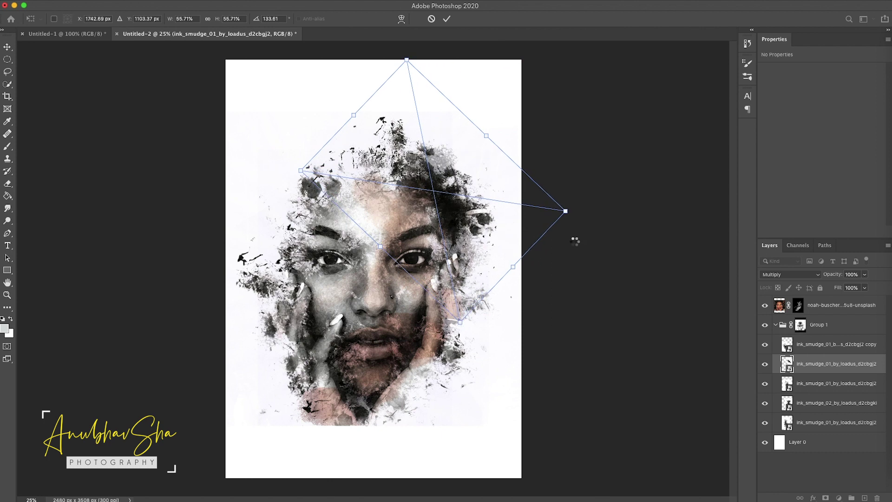
key("Return")
Try painting over the chin on the portrait layer itself with the Kyle's Paintbox - Gouache Supreme brush at 267 px
left_click(800, 325)
left_click(806, 308)
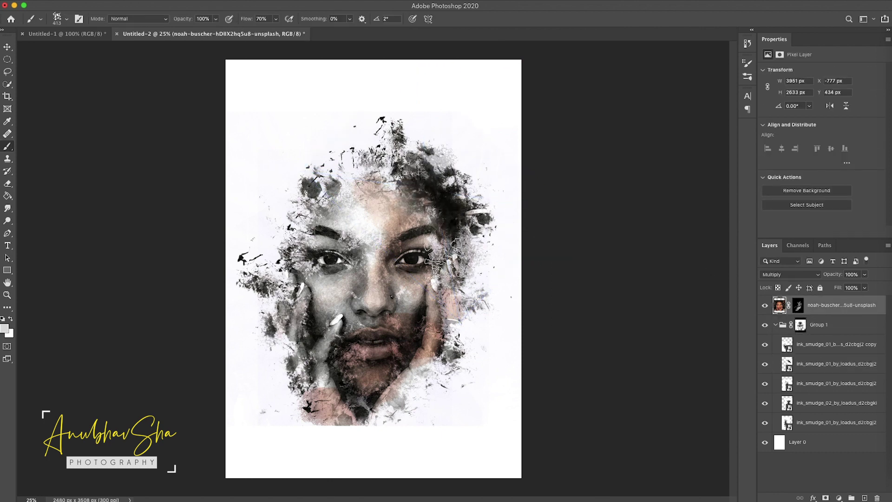
left_click(66, 19)
left_click_drag(256, 170, 256, 219)
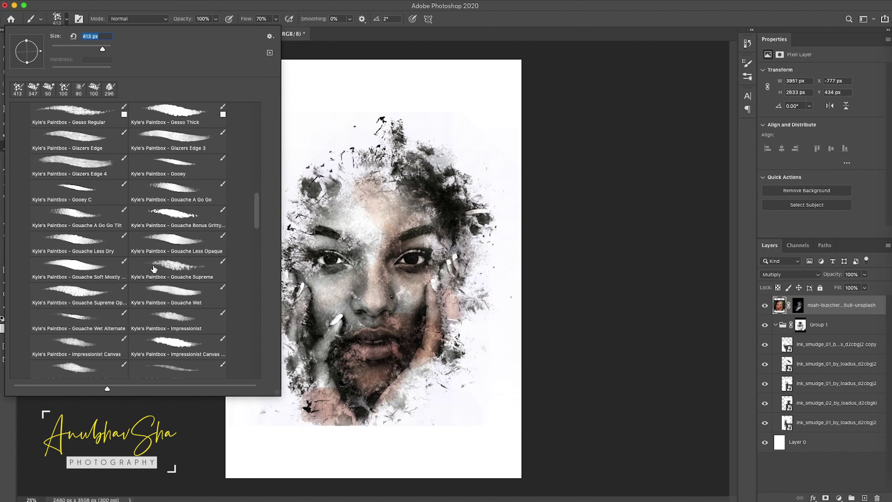
left_click(183, 263)
left_click(774, 234)
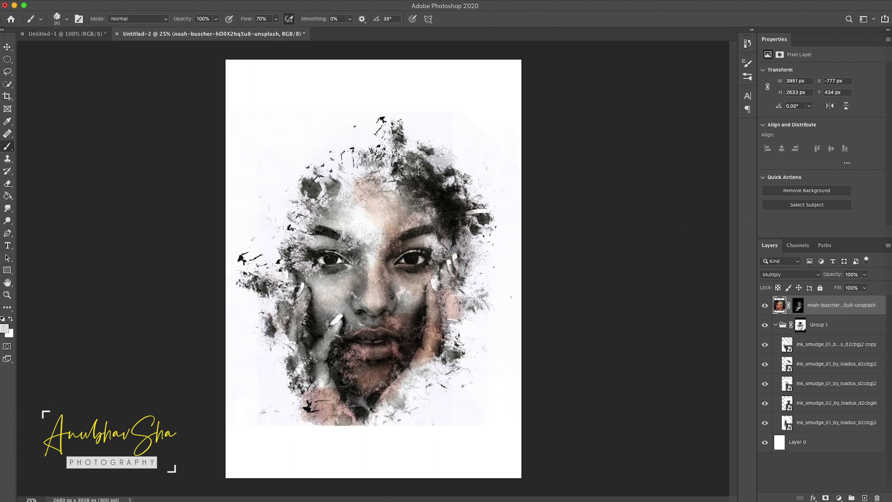
left_click_drag(375, 332, 421, 325, "ctrl+alt")
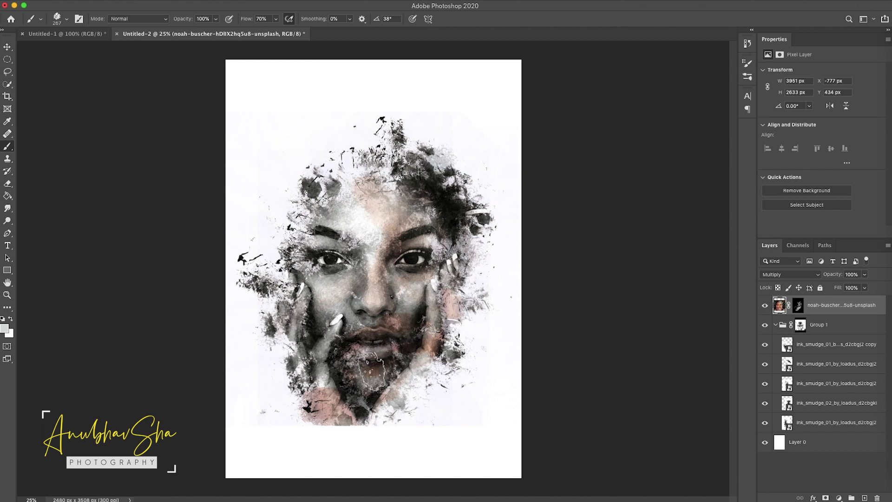
mouse_move(345, 393)
left_mouse_down()
mouse_move(363, 393)
mouse_move(346, 394)
mouse_move(317, 421)
mouse_move(371, 423)
mouse_move(356, 411)
left_mouse_up()
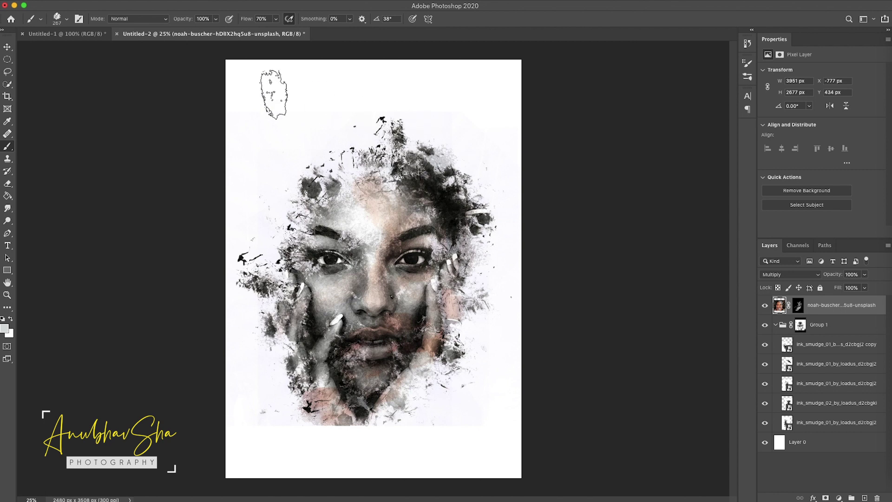
Switch to the Kyle's Paintbox - Glazers Edge 4 brush at about 328 px and paint white on the portrait's mask over the right cheek and lips
left_click(68, 20)
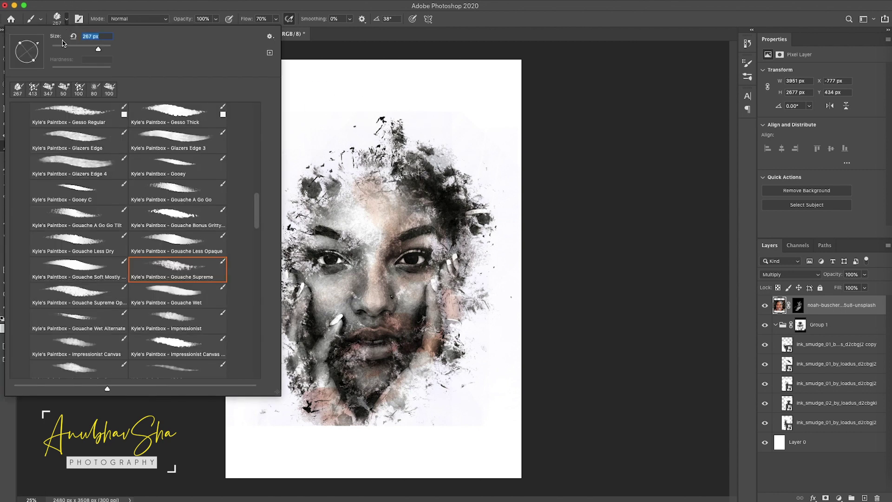
left_click(86, 170)
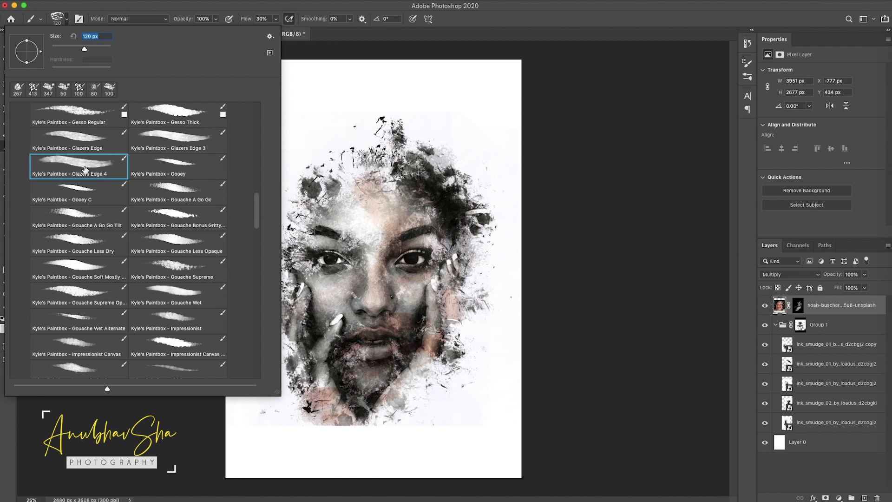
left_click(648, 216)
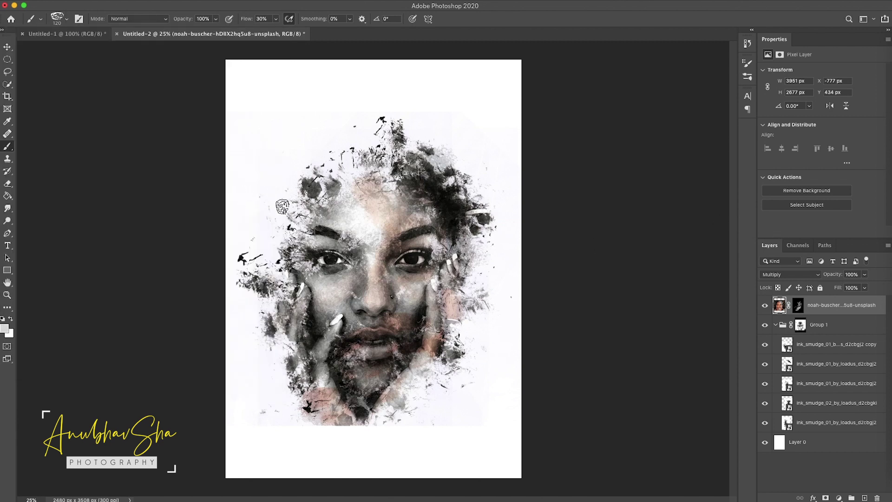
left_click(796, 311)
left_click_drag(397, 284, 409, 283)
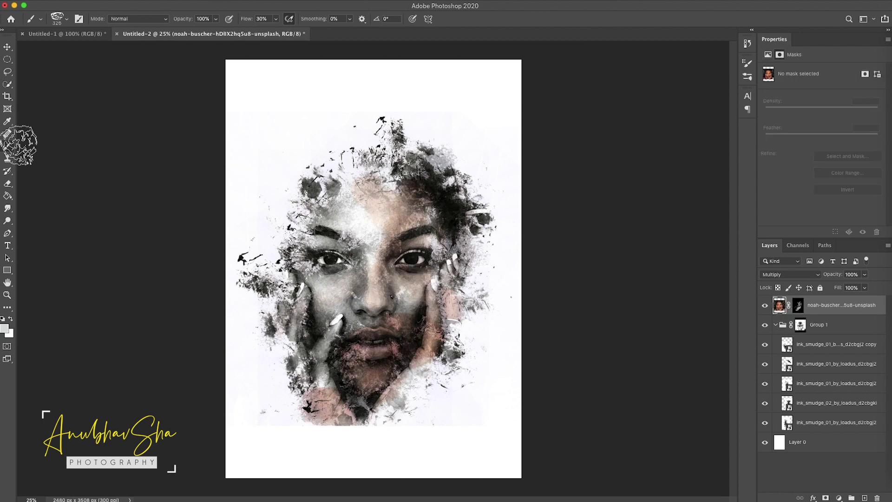
left_click(798, 307)
mouse_move(400, 285)
left_mouse_down()
mouse_move(400, 325)
mouse_move(309, 403)
left_mouse_up()
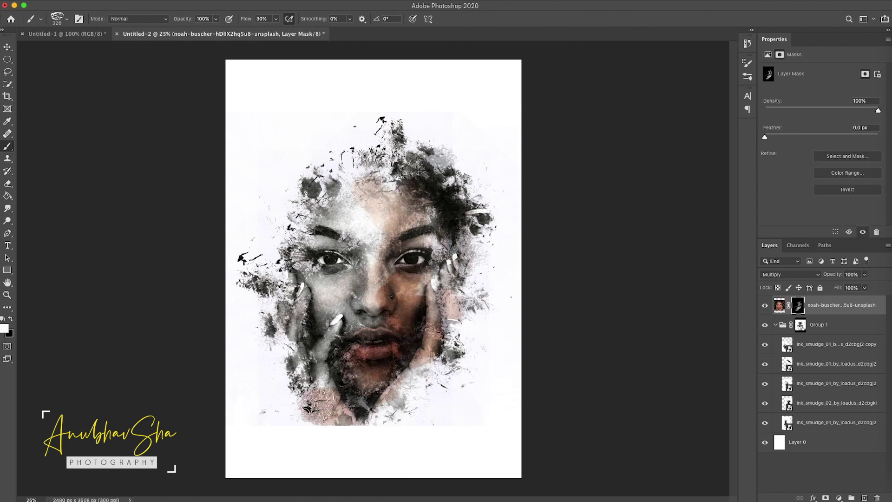
Try broad mask strokes over the right hand, brow and hair, and undo the last three strokes
mouse_move(444, 246)
left_mouse_down()
mouse_move(418, 255)
mouse_move(414, 227)
mouse_move(542, 233)
mouse_move(459, 195)
mouse_move(386, 146)
mouse_move(259, 160)
left_mouse_up()
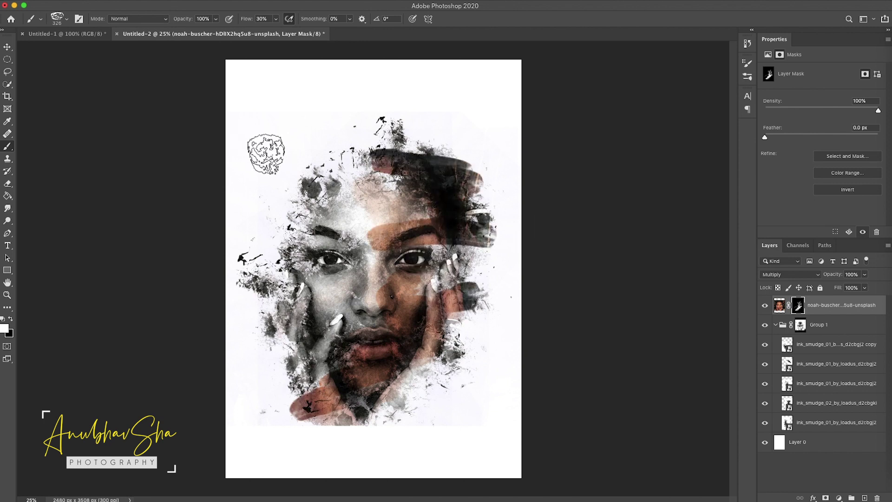
mouse_move(407, 259)
left_mouse_down()
mouse_move(394, 204)
mouse_move(429, 274)
mouse_move(461, 304)
mouse_move(436, 341)
left_mouse_up()
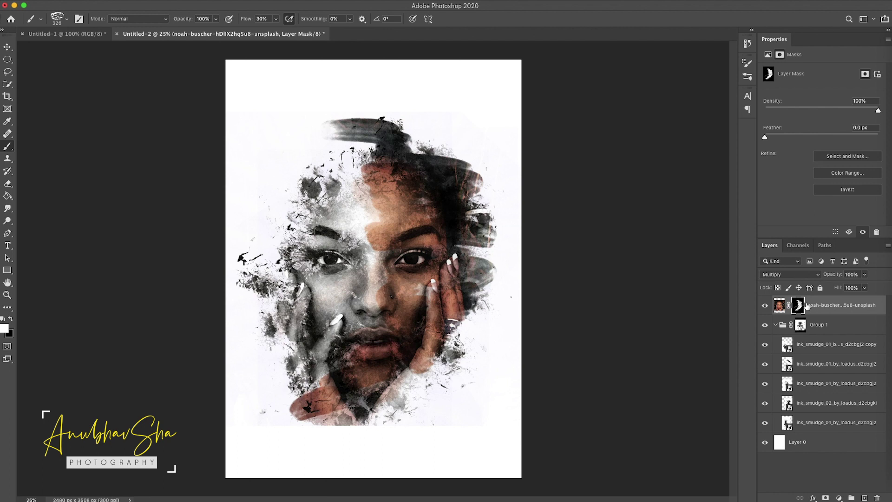
key("super+z")
key("super+z")
key("super+z")
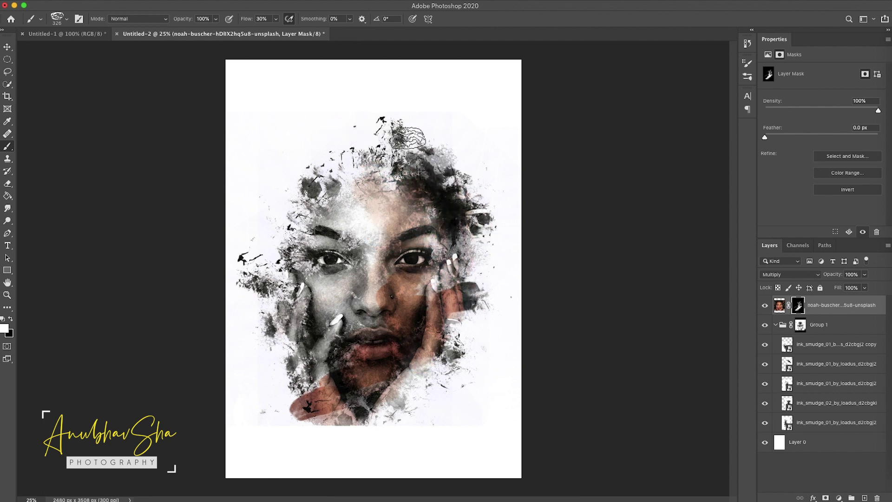
Try painting the portrait's mask over the forehead and hair with a 713 px brush at 27% opacity
left_click(216, 19)
left_click_drag(216, 30, 182, 30)
left_click_drag(374, 205, 398, 205, "ctrl+alt")
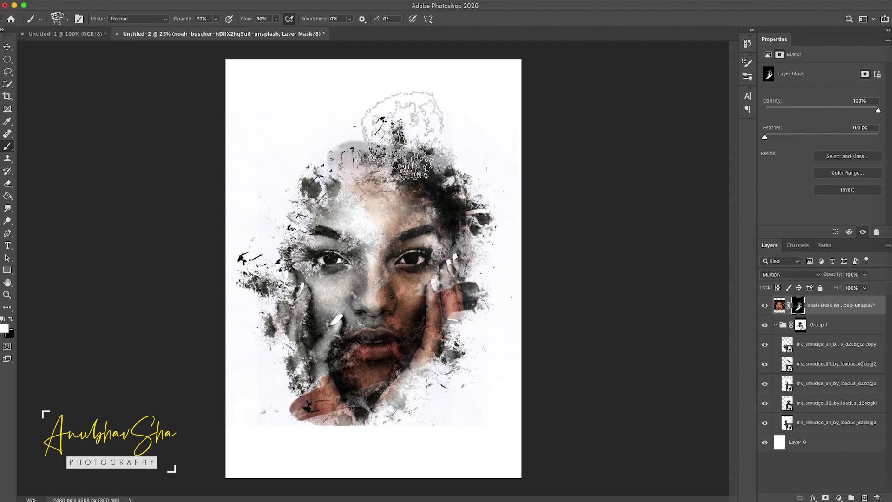
left_click_drag(361, 178, 437, 248)
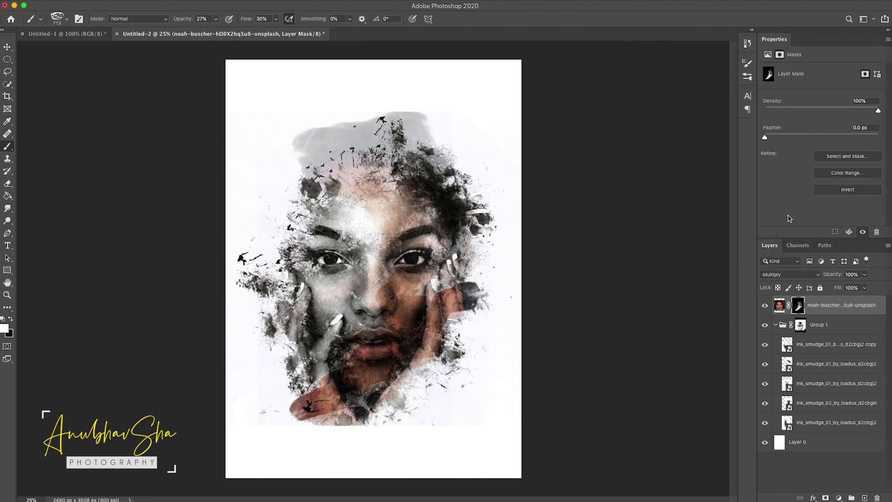
Switch to the Kyle's Big Painty Blender smudge brush, try it on the portrait's mask near the brow and set its strength to 37%
left_click(37, 19)
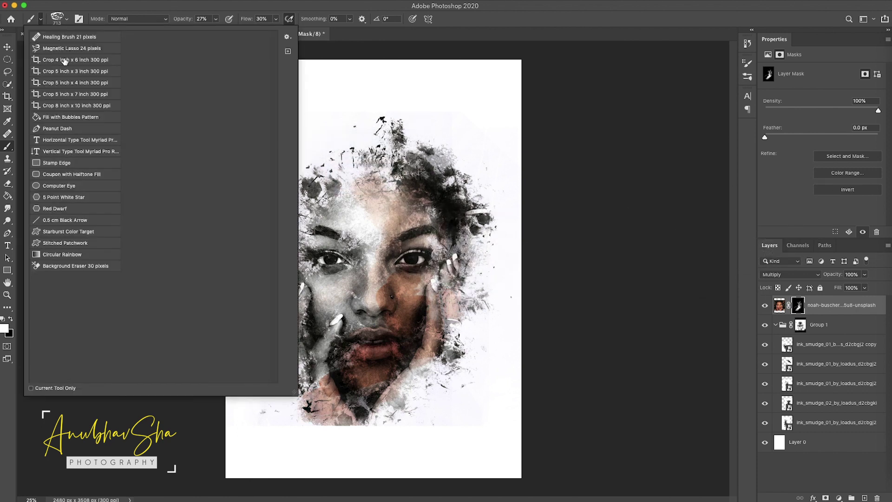
left_click(65, 20)
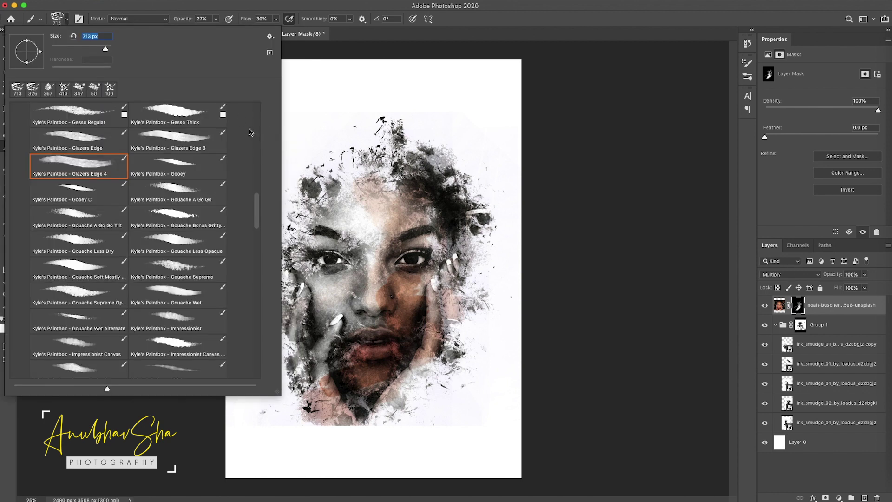
scroll(93, 154, "up", 10)
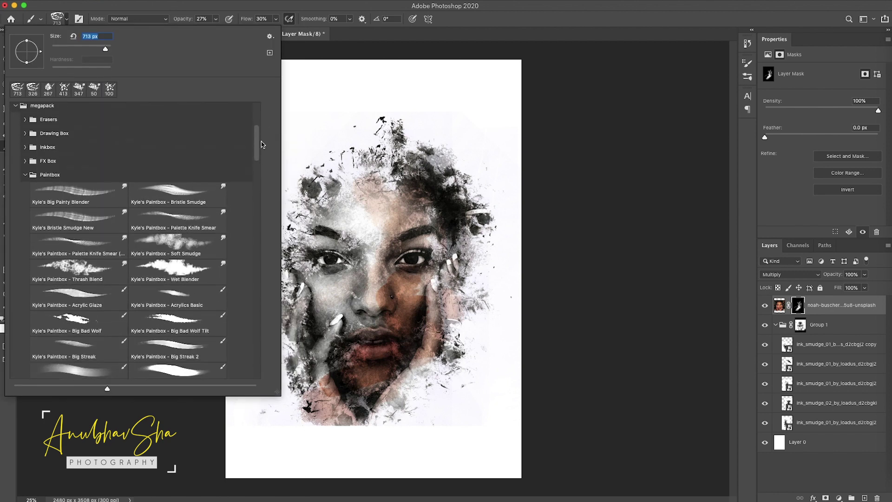
left_click(67, 188)
left_click_drag(380, 207, 389, 217)
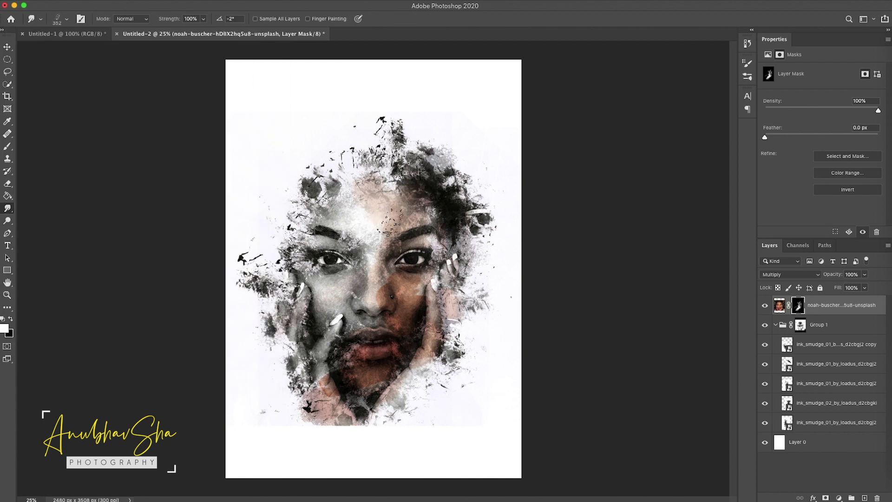
left_click(203, 19)
left_click_drag(203, 30, 176, 30)
left_click(791, 202)
Add a Levels adjustment above the portrait layer with input levels 8, 0.55 and 230 and output levels 31 and 198
left_click(839, 498)
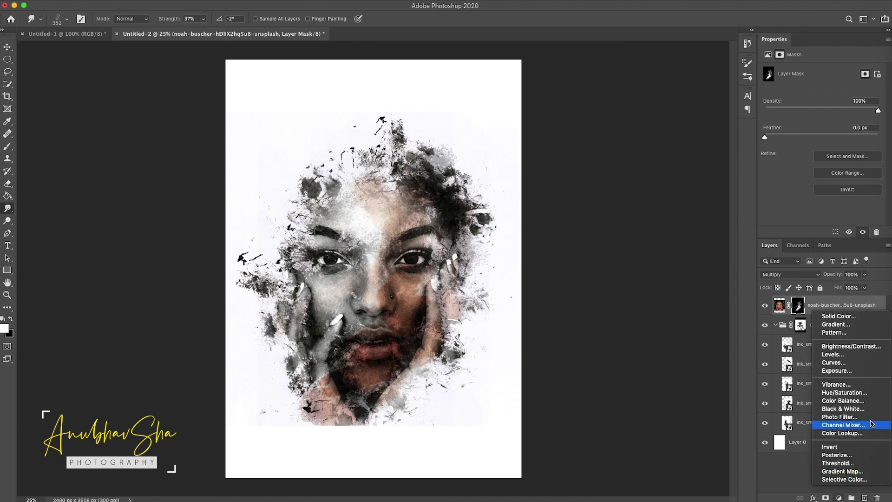
left_click(862, 356)
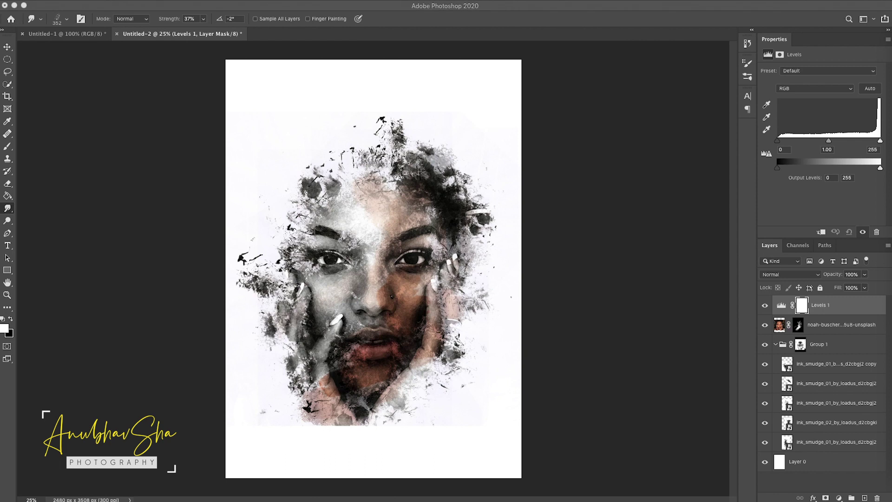
left_click(829, 143)
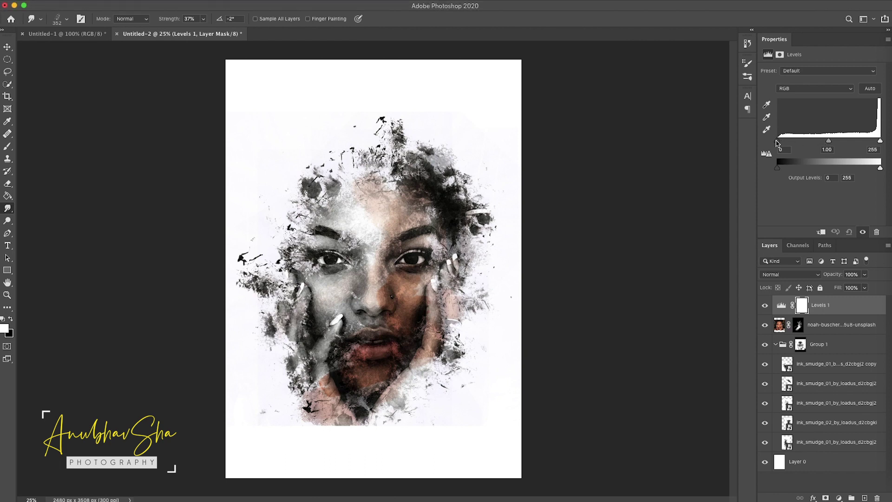
left_click_drag(875, 141, 841, 141)
left_click_drag(880, 168, 857, 168)
left_click_drag(778, 167, 789, 167)
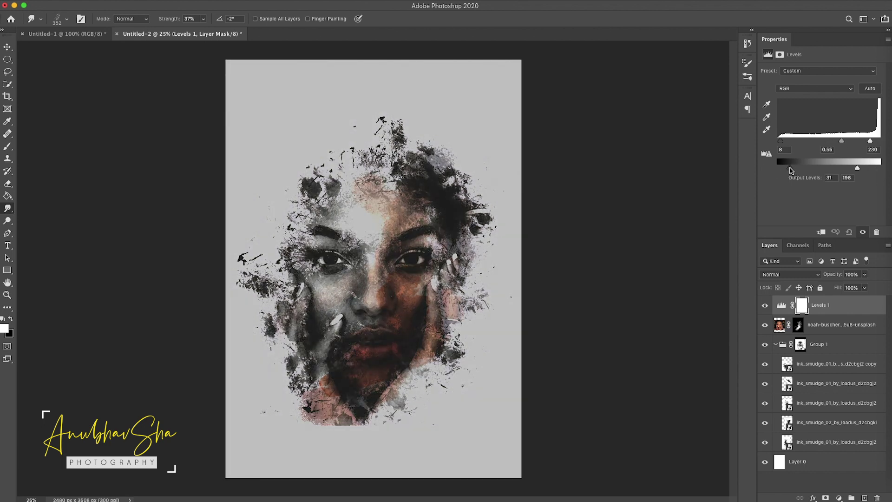
Refine the Levels adjustment to input levels 24, 0.76 and 222 and output levels 43 and 216
left_click_drag(857, 168, 859, 142)
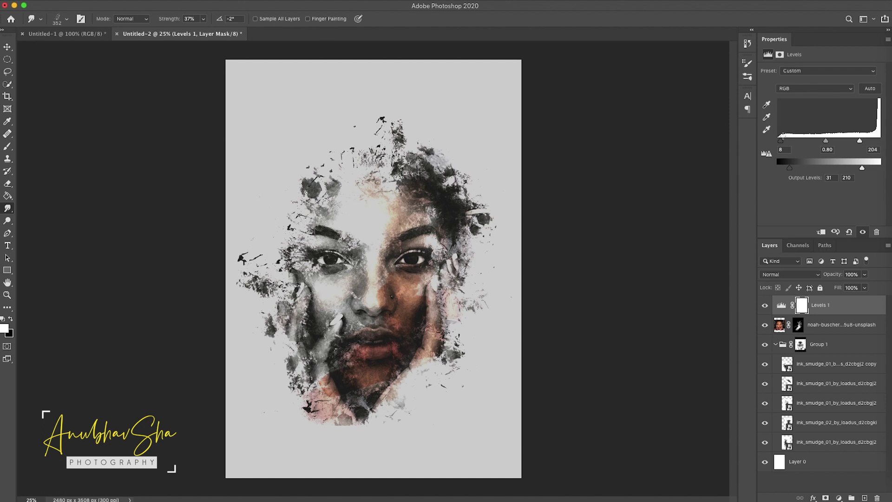
left_click_drag(781, 141, 787, 141)
left_click_drag(862, 167, 862, 167)
left_click_drag(789, 167, 794, 169)
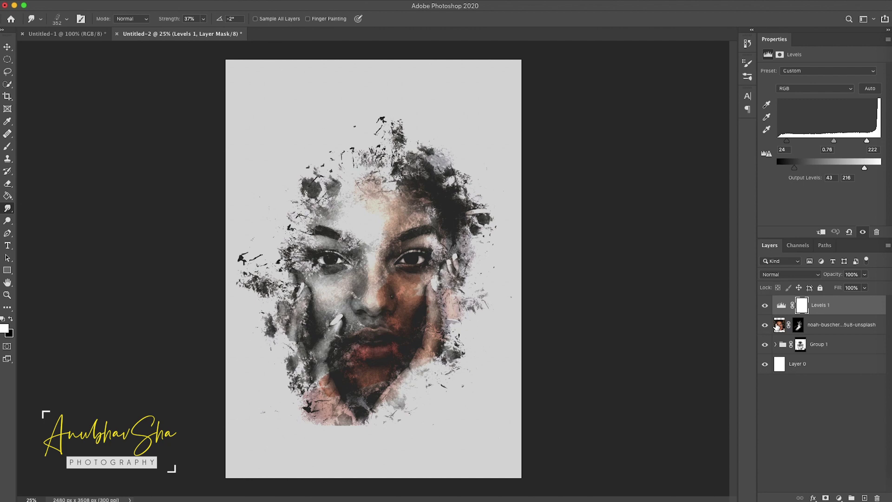
Duplicate the portrait photo layer, placing the original below Group 1 with its layer mask disabled and the layer hidden
left_click_drag(783, 360, 783, 360)
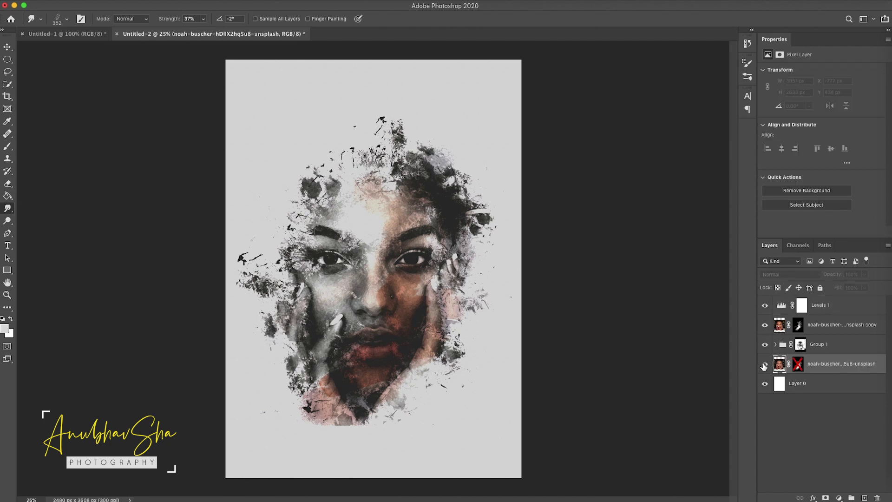
Compare the original photo shown on its own with the finished ink-smudge artwork, switching repeatedly between the two views
left_click(764, 365, "alt")
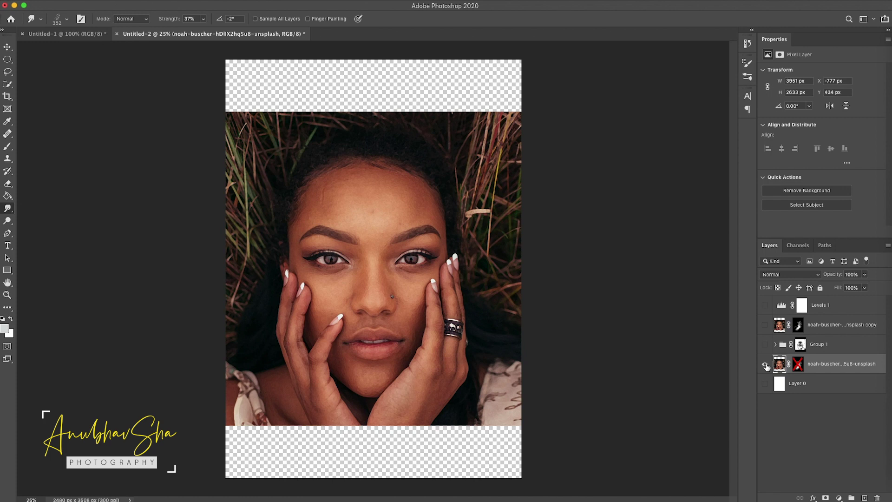
left_click(765, 365, "alt")
left_click(763, 366)
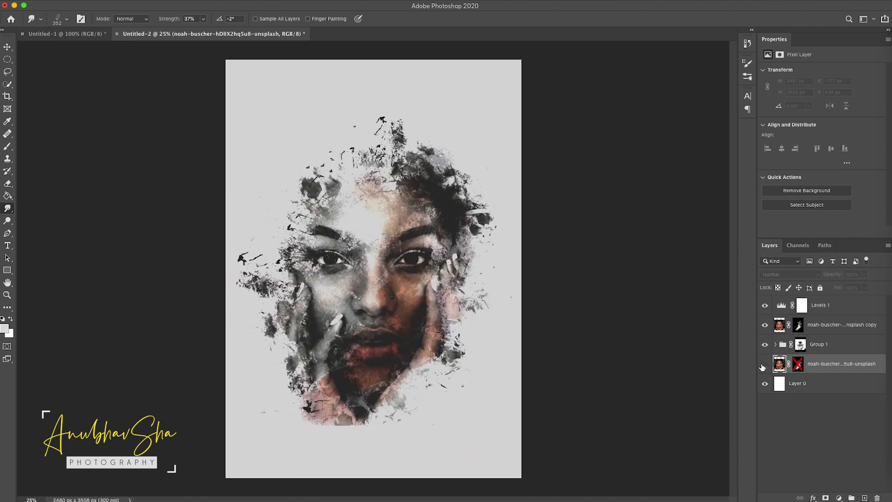
left_click(763, 367)
left_click(764, 366, "alt")
left_click(763, 367, "alt")
left_click(764, 367, "alt")
left_click(764, 367, "alt")
left_click(765, 367, "alt")
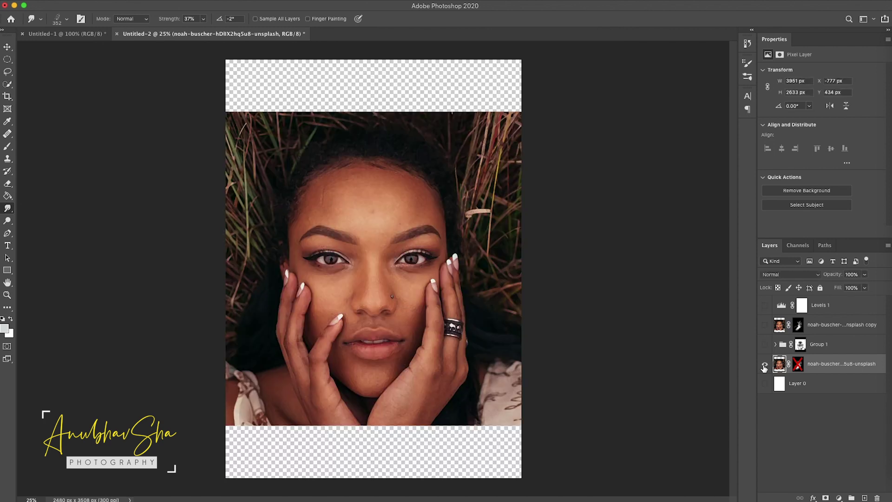
left_click(764, 367, "alt")
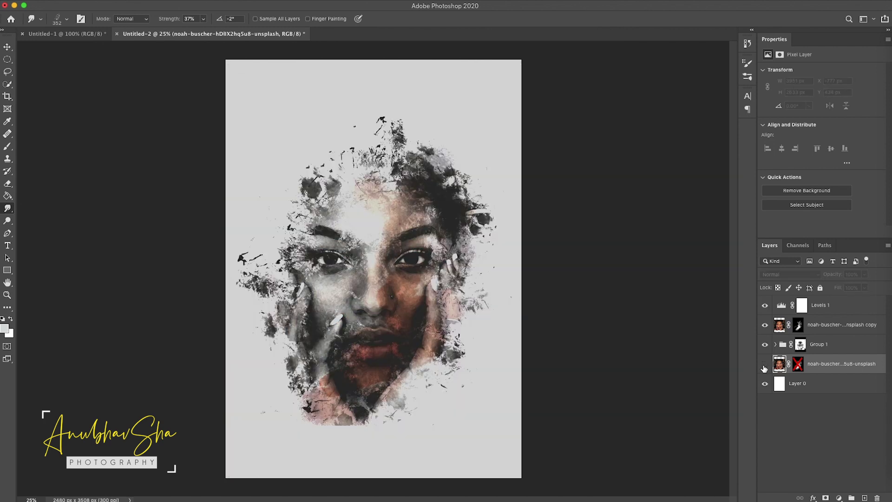
left_click(764, 367, "alt")
left_click(764, 367, "alt")
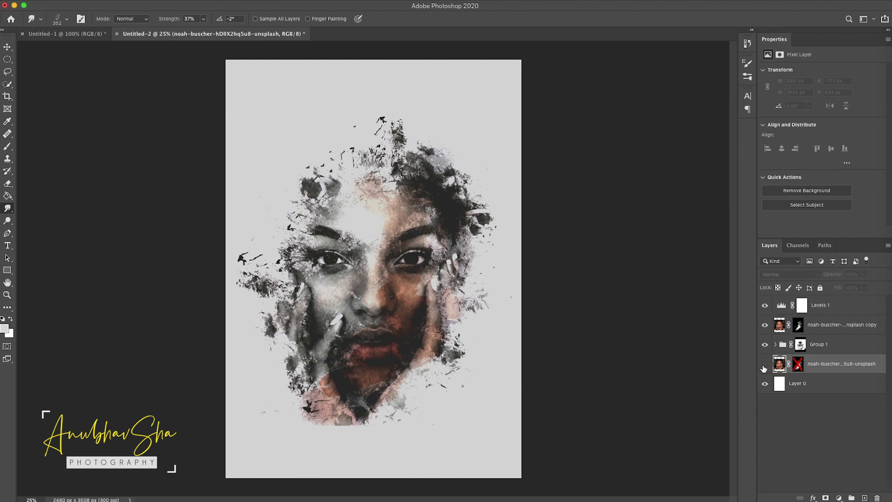